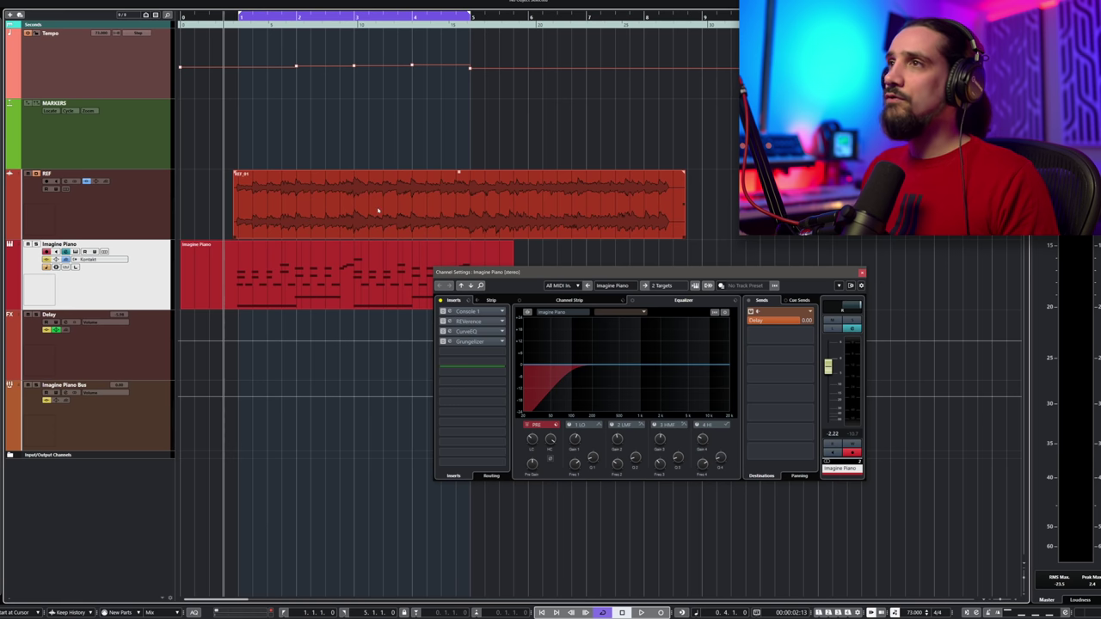
left_click(201, 187)
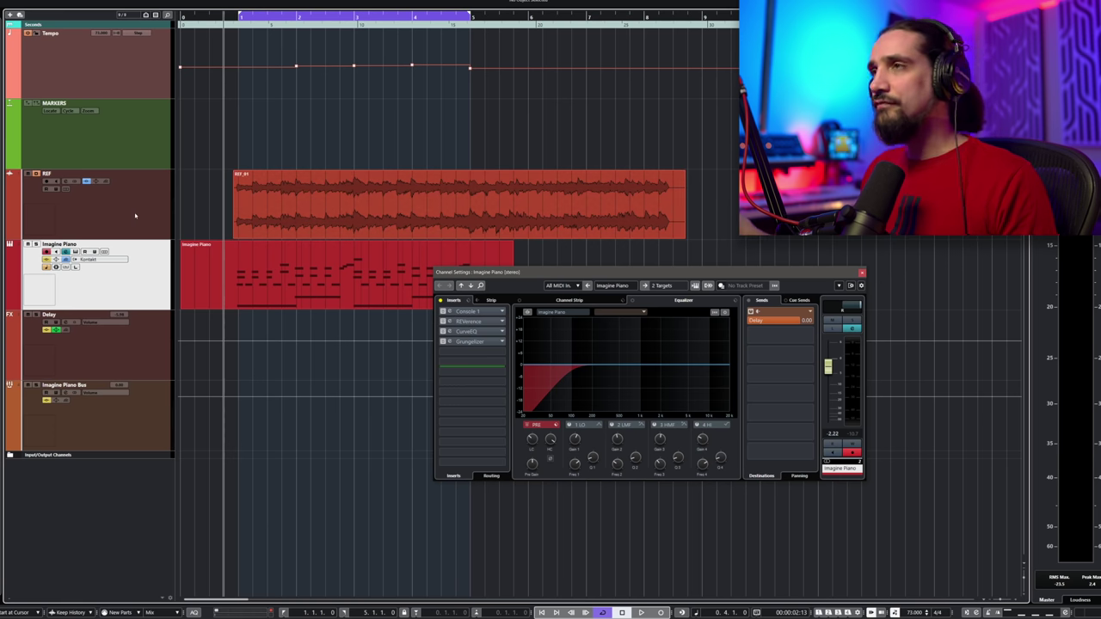
left_click(366, 203)
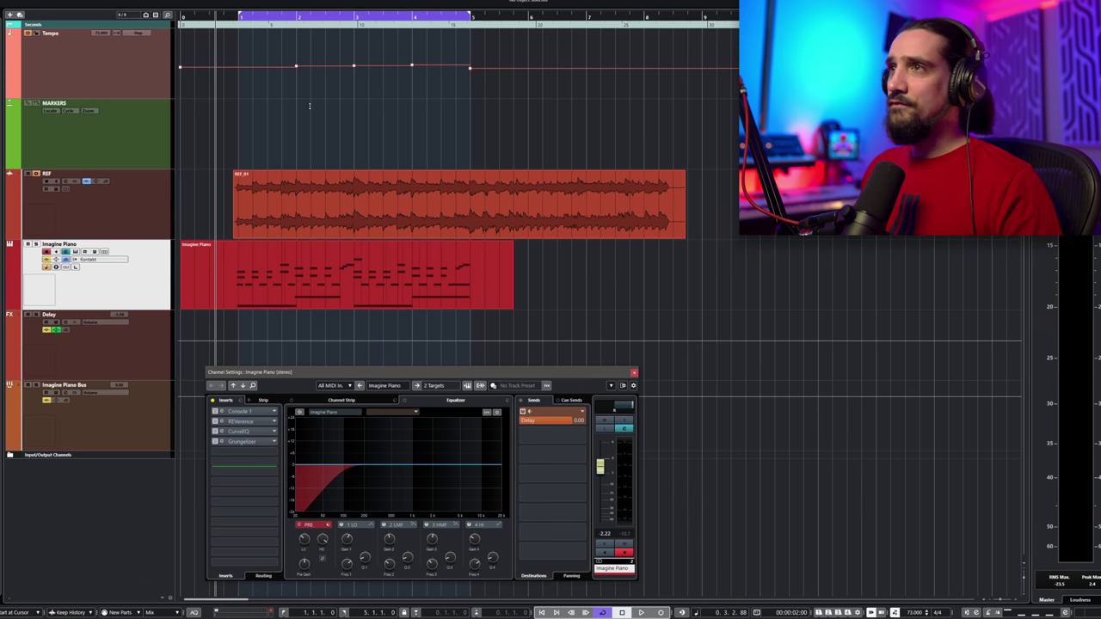
left_click(487, 225)
left_click(295, 90)
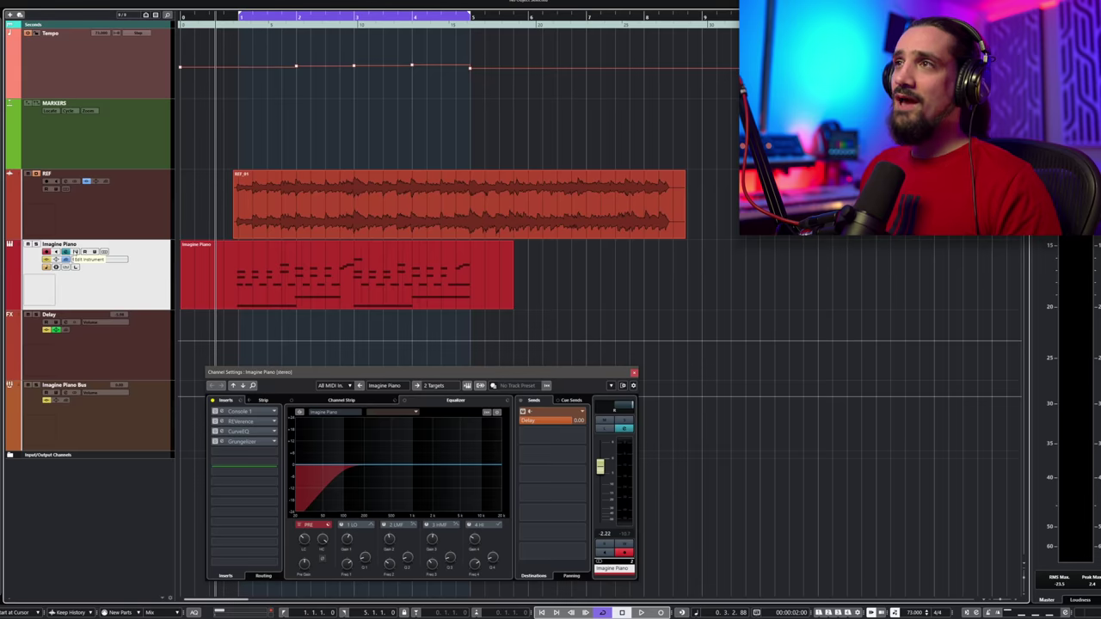
Bring up the Emotional Piano instrument on the Imagine Piano track and listen to it over the cycle range
left_click(65, 258)
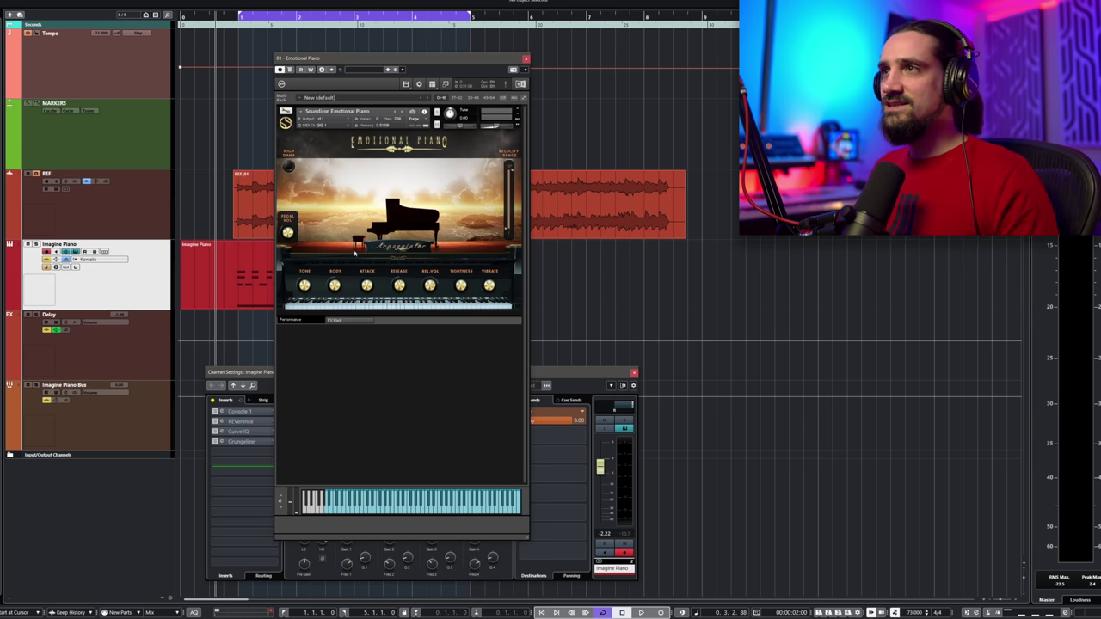
key("space")
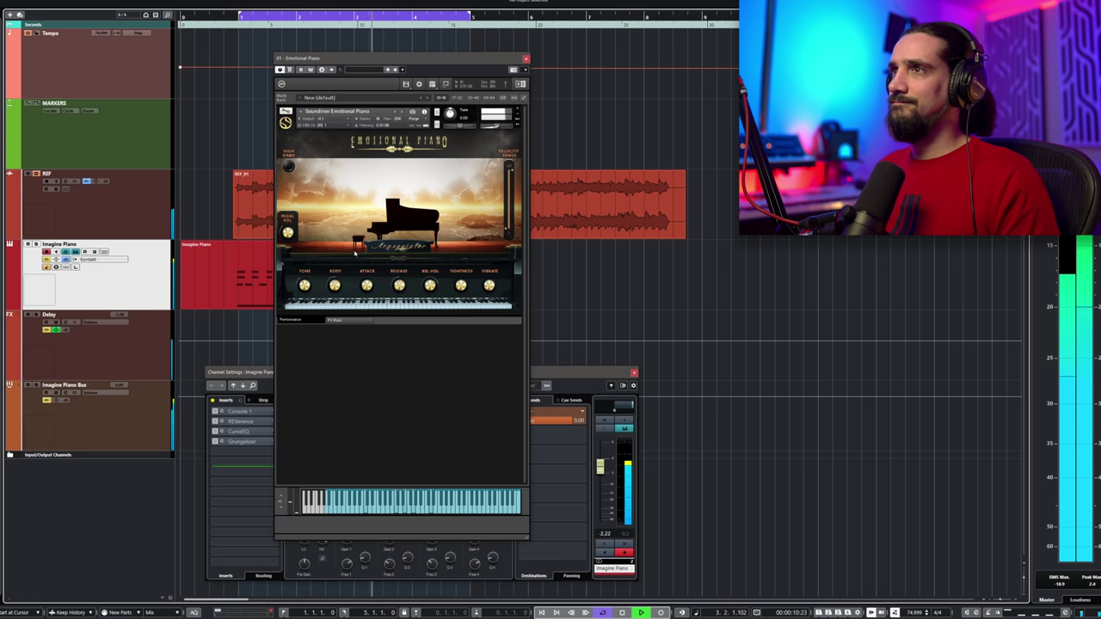
key("space")
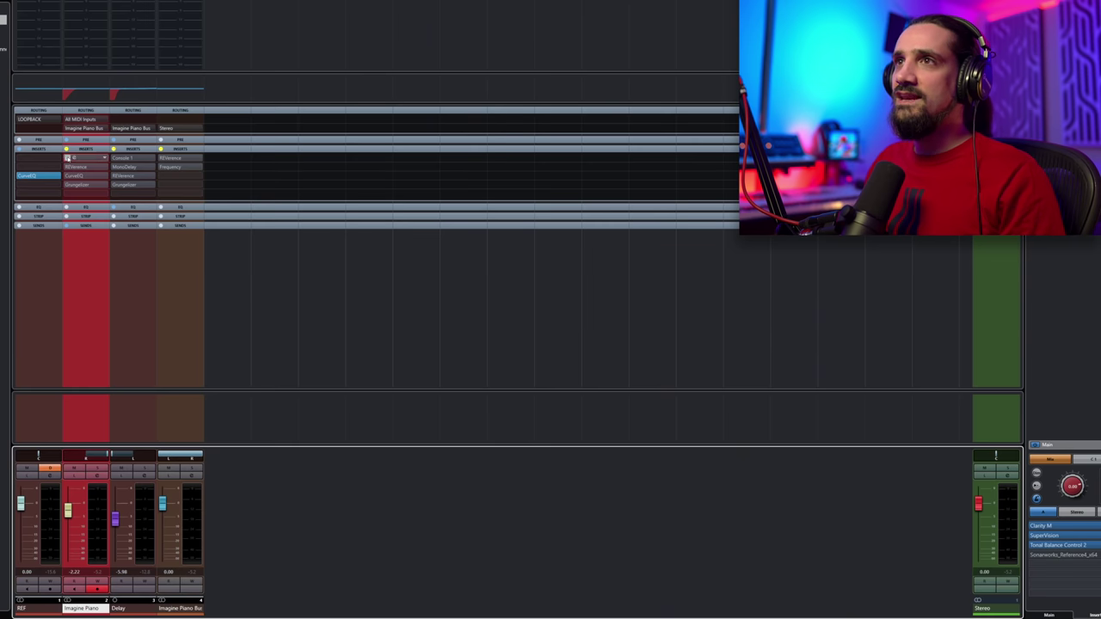
Activate the Console 1 inserts on the Imagine Piano and Delay channels, and the REVerence insert on Imagine Piano
left_click(86, 158)
left_click(130, 159, "ctrl")
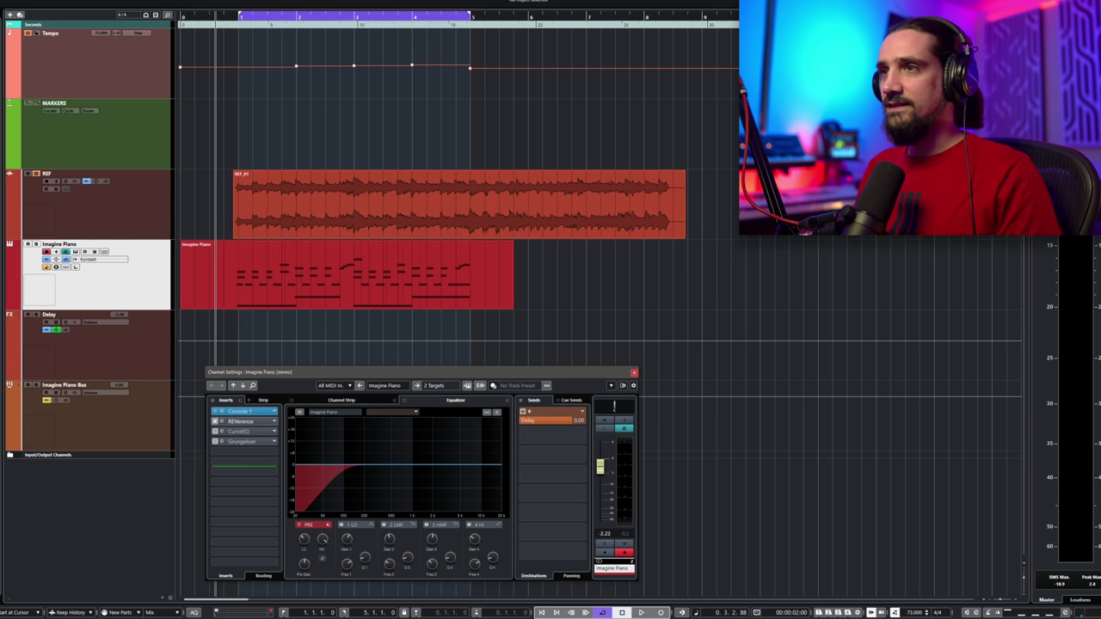
left_click(221, 422)
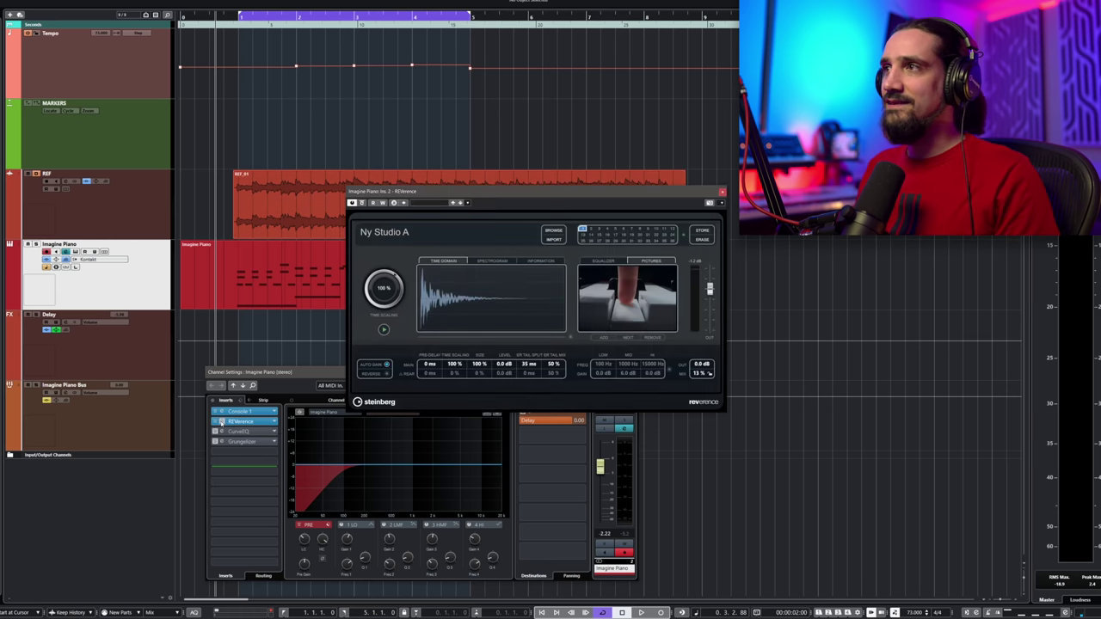
left_click_drag(604, 196, 462, 290)
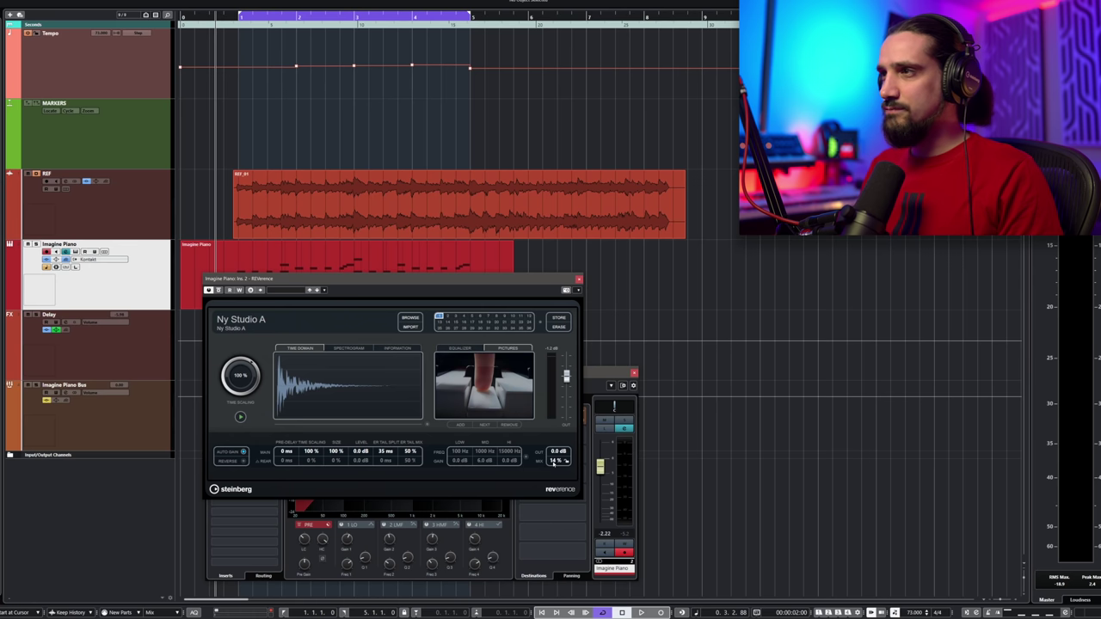
Play the piano and compare its sound with the REVerence reverb bypassed and active
key("space")
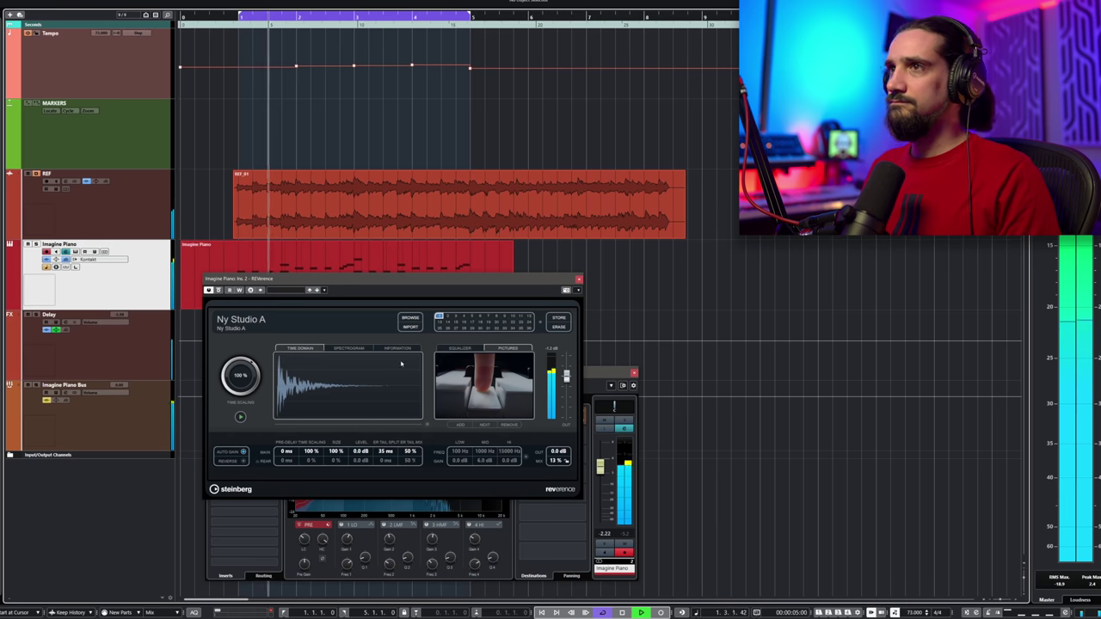
left_click(218, 291)
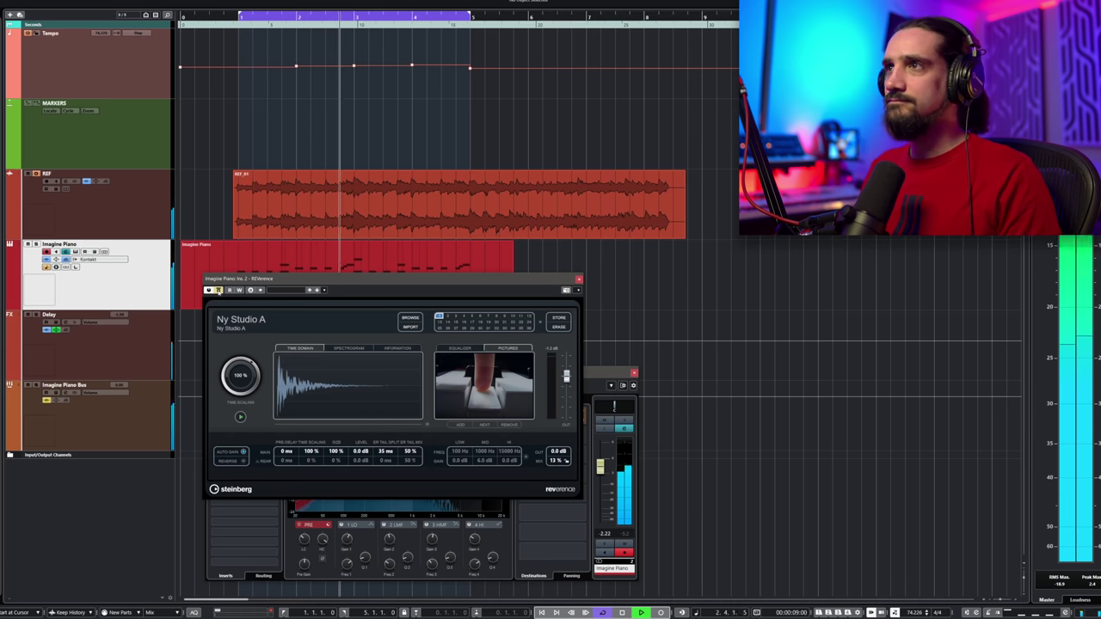
left_click(218, 291)
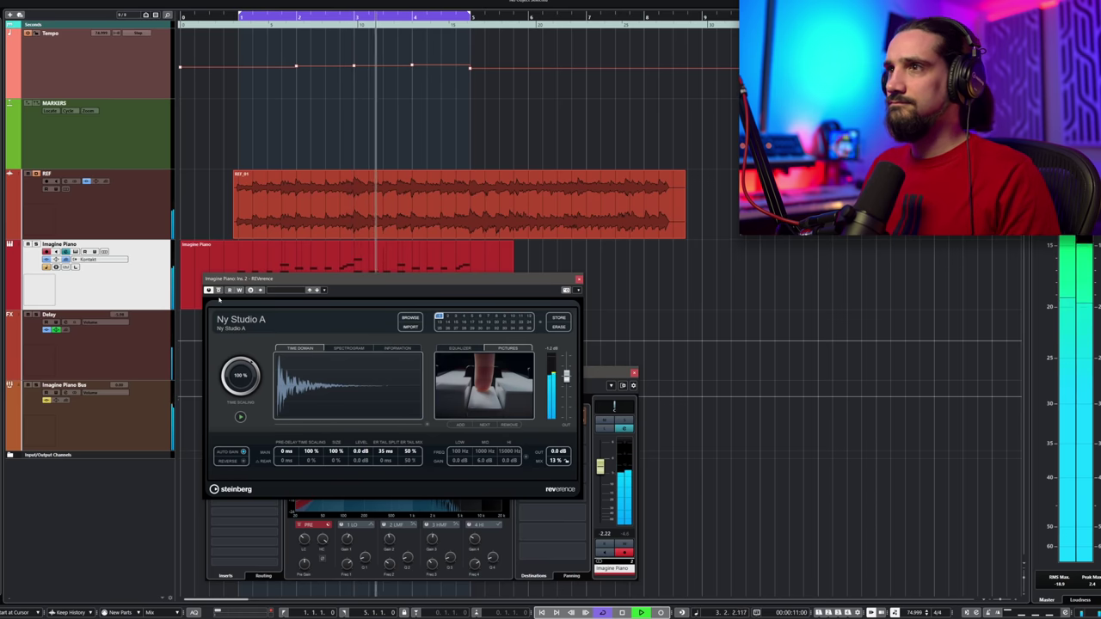
key("space")
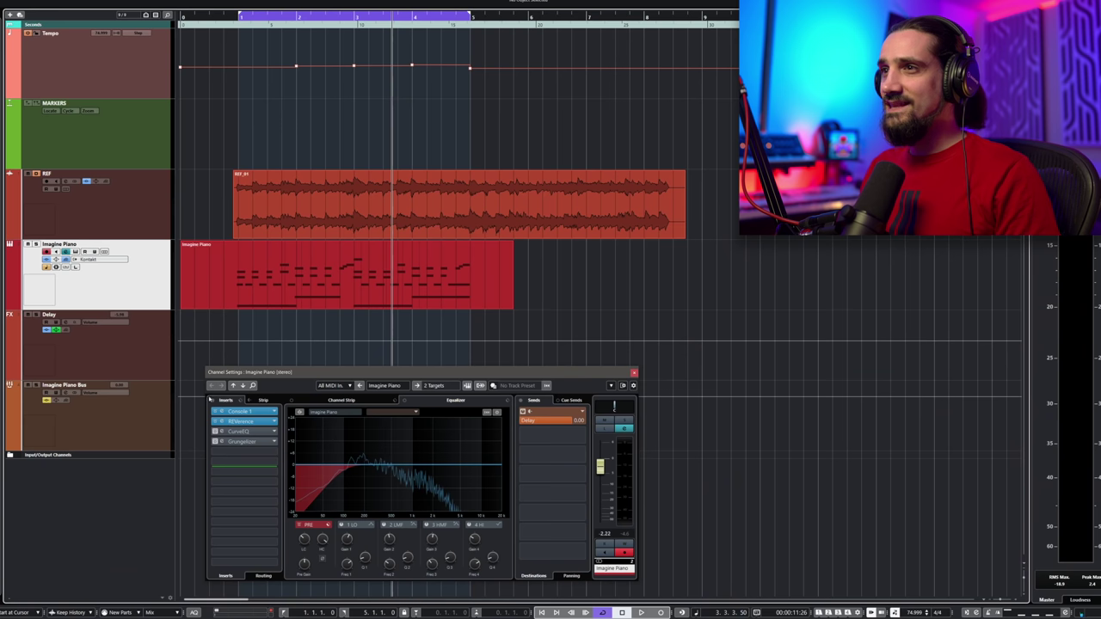
Inspect the CurveEQ curve on the Imagine Piano channel and activate that insert
left_click(220, 433)
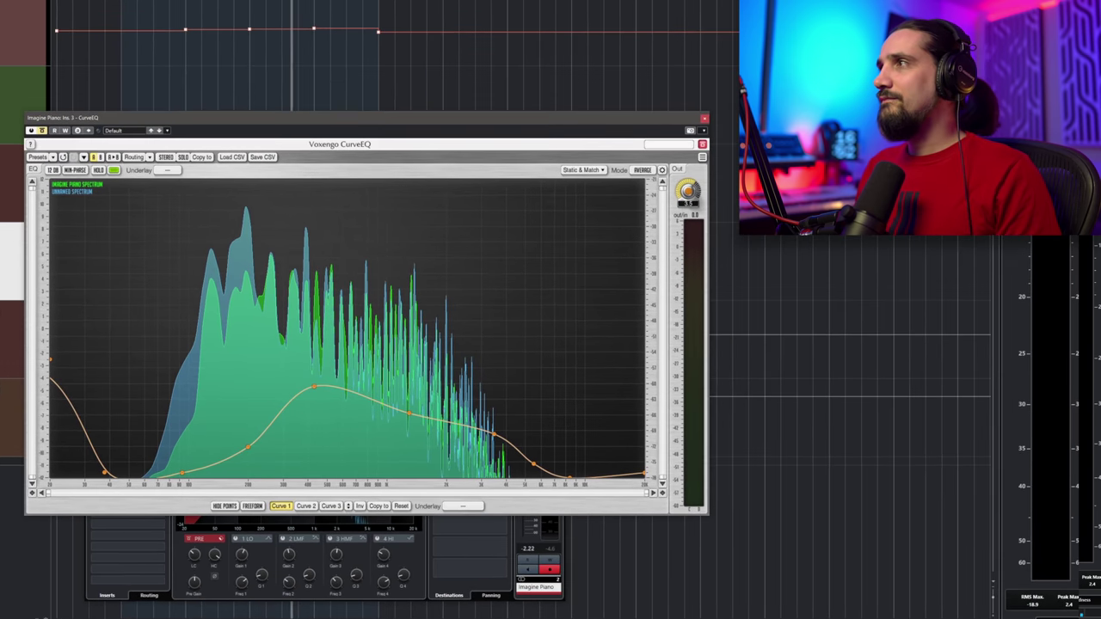
left_click(704, 117)
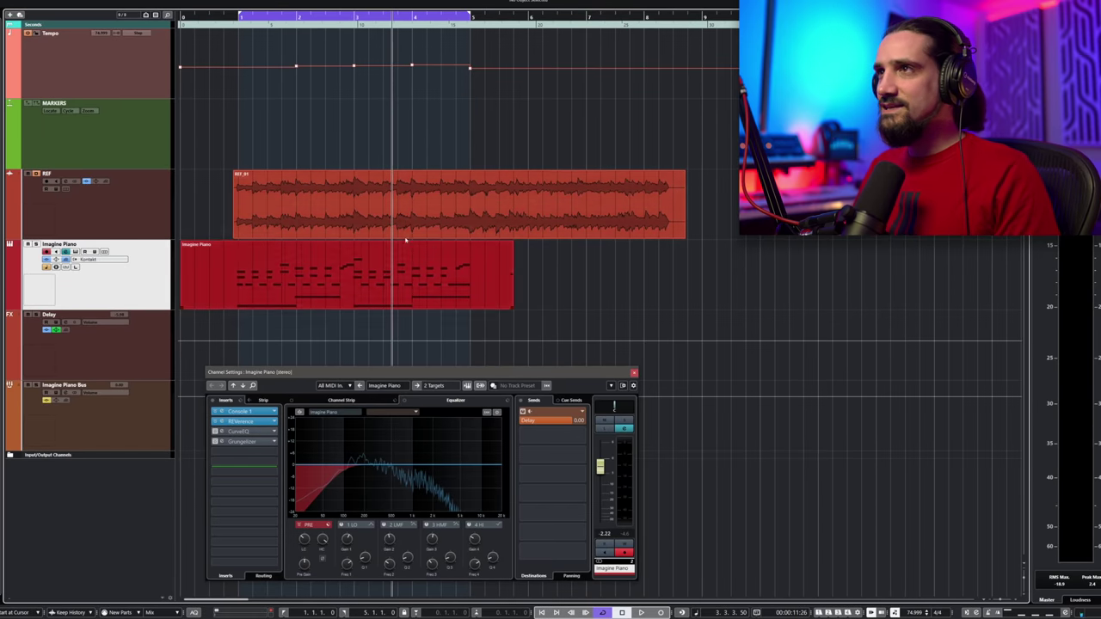
left_click_drag(424, 466, 411, 457)
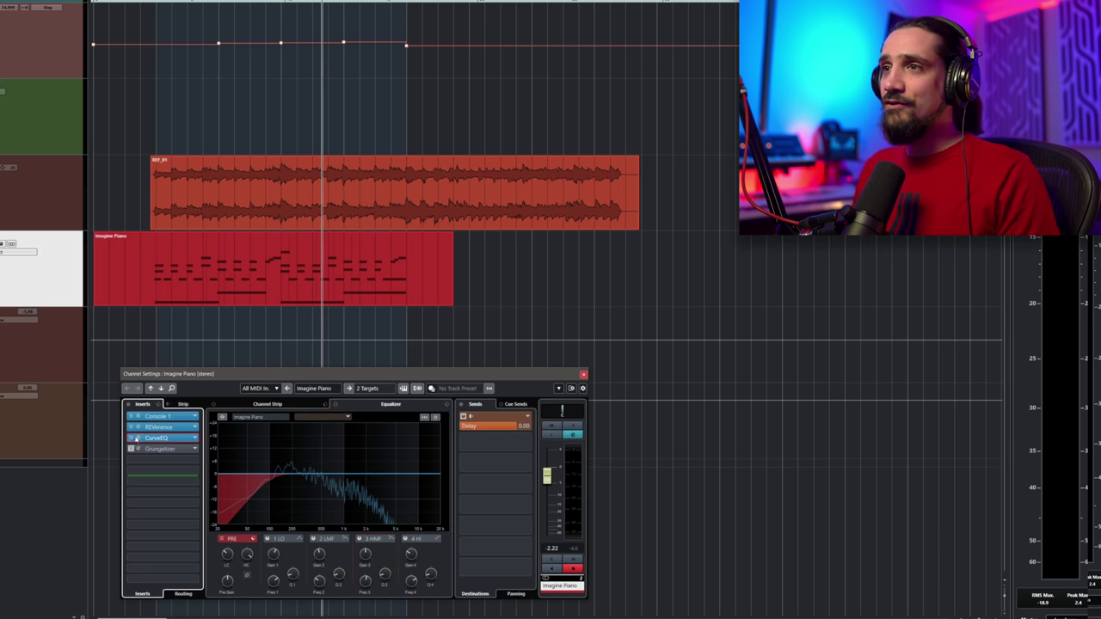
left_click(183, 439)
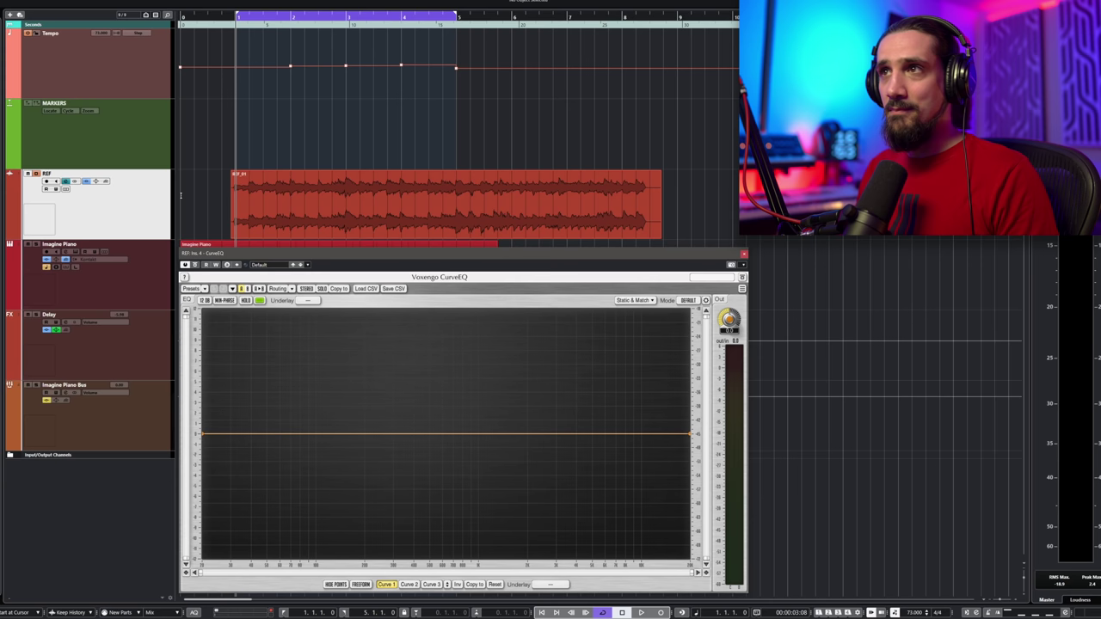
Set the spectrum mode of the REF track's CurveEQ to Average and play the reference to accumulate its spectrum
left_click(284, 224)
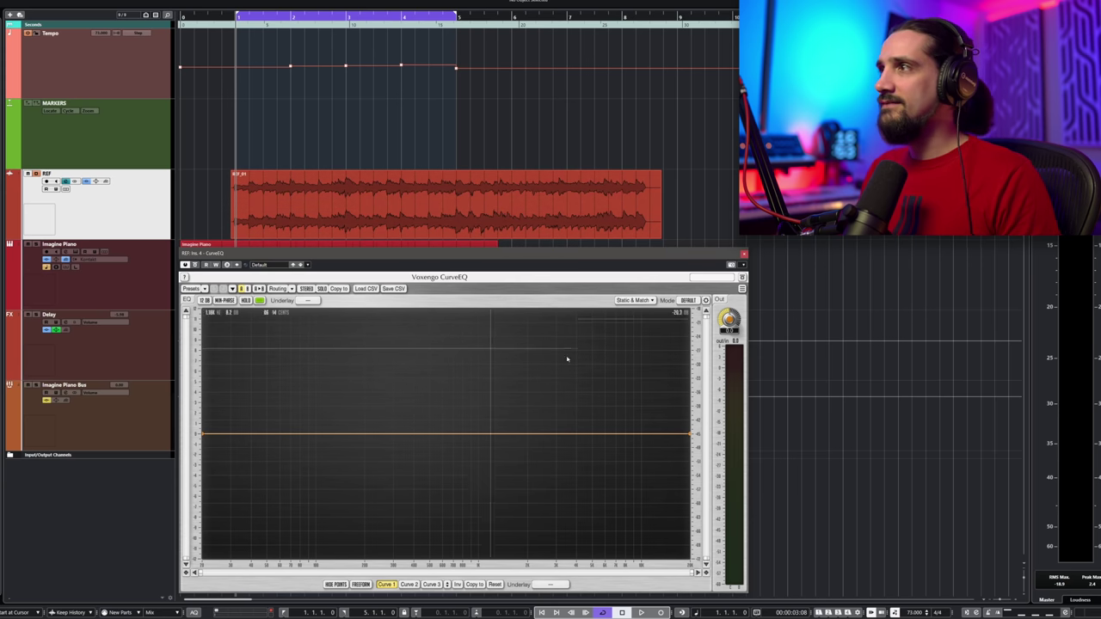
left_click(690, 300)
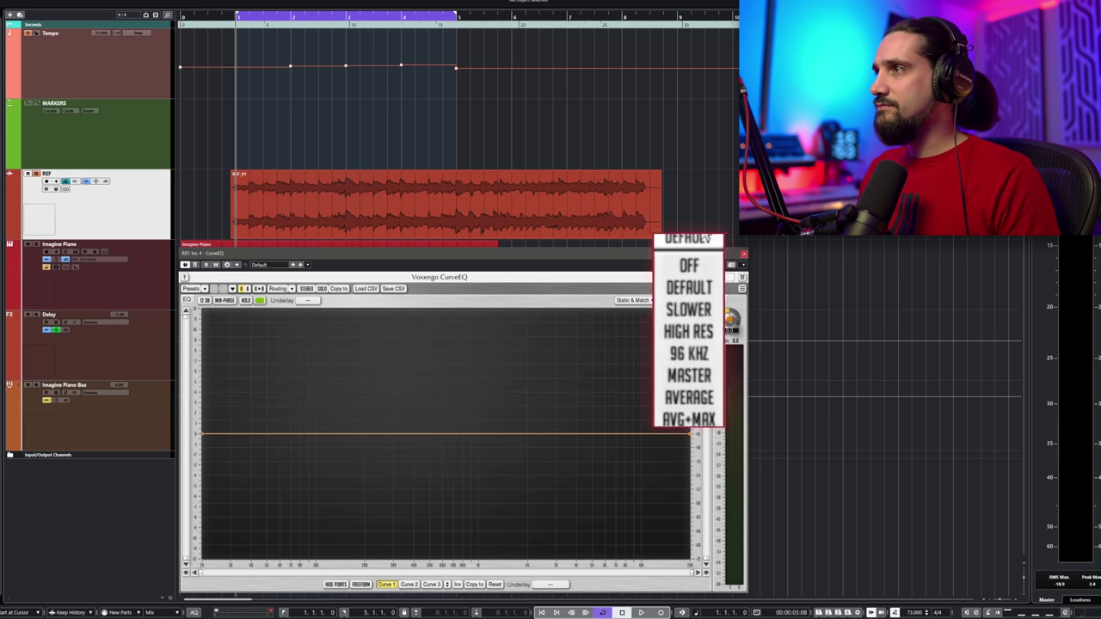
left_click(696, 395)
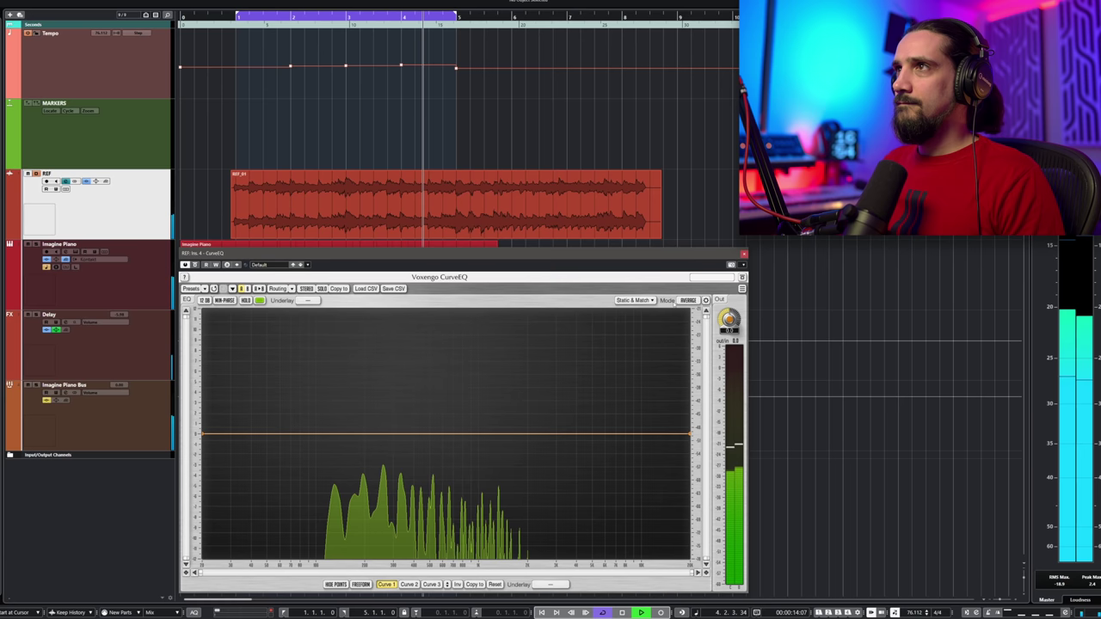
key("space")
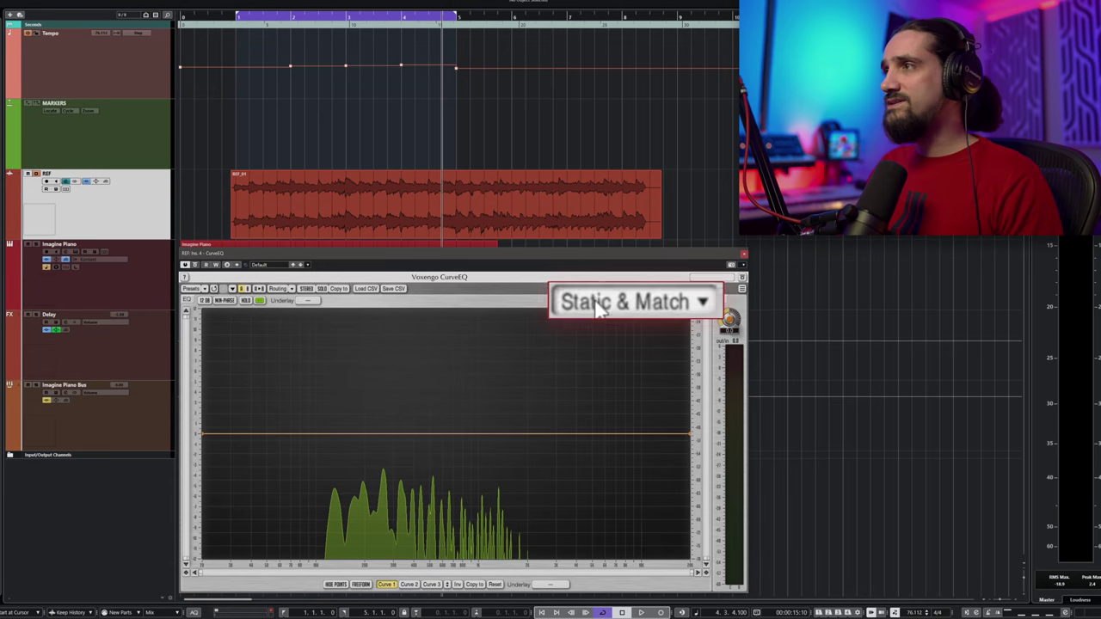
Take a static spectrum of the reference in the first slot of the Static Spectrums Editor and name it IMAGINE PIANO
left_click(634, 301)
left_click_drag(728, 398, 362, 324)
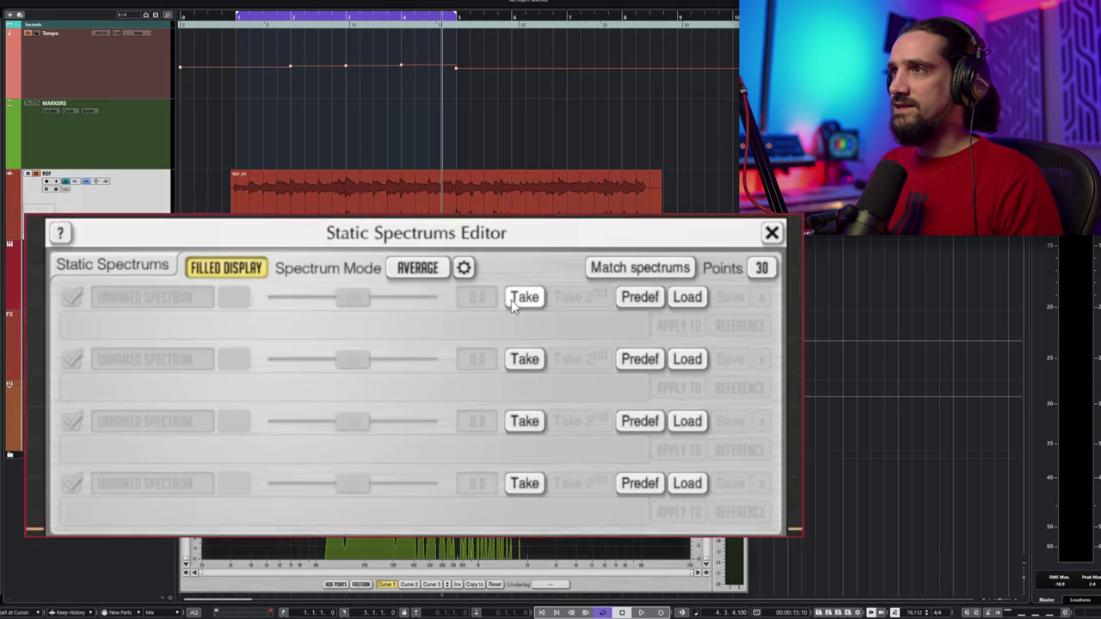
left_click(455, 346)
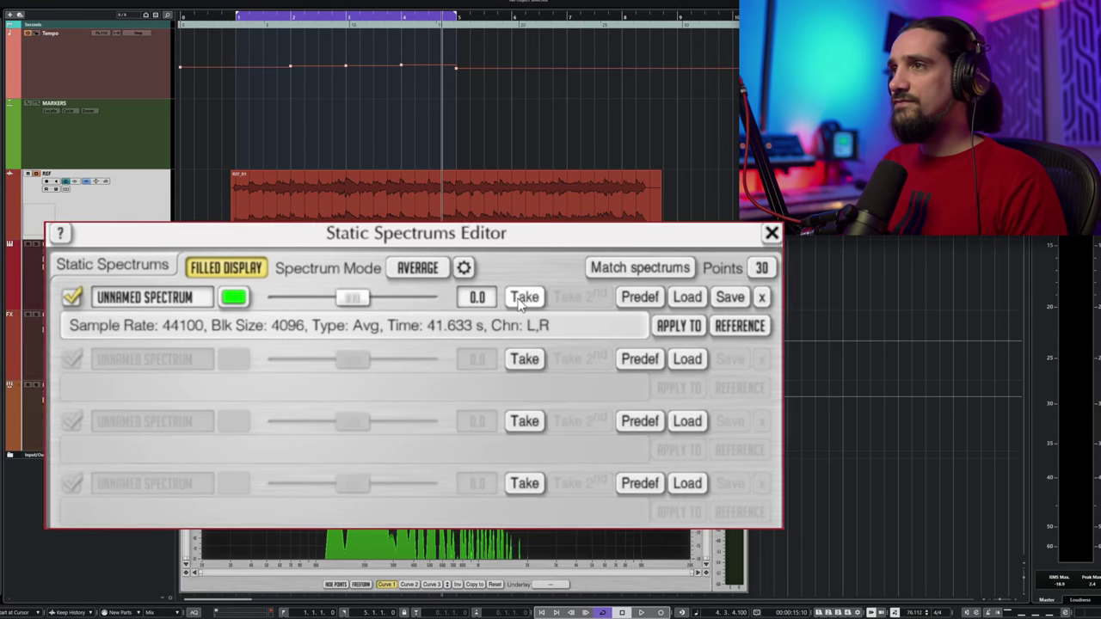
left_click(312, 345)
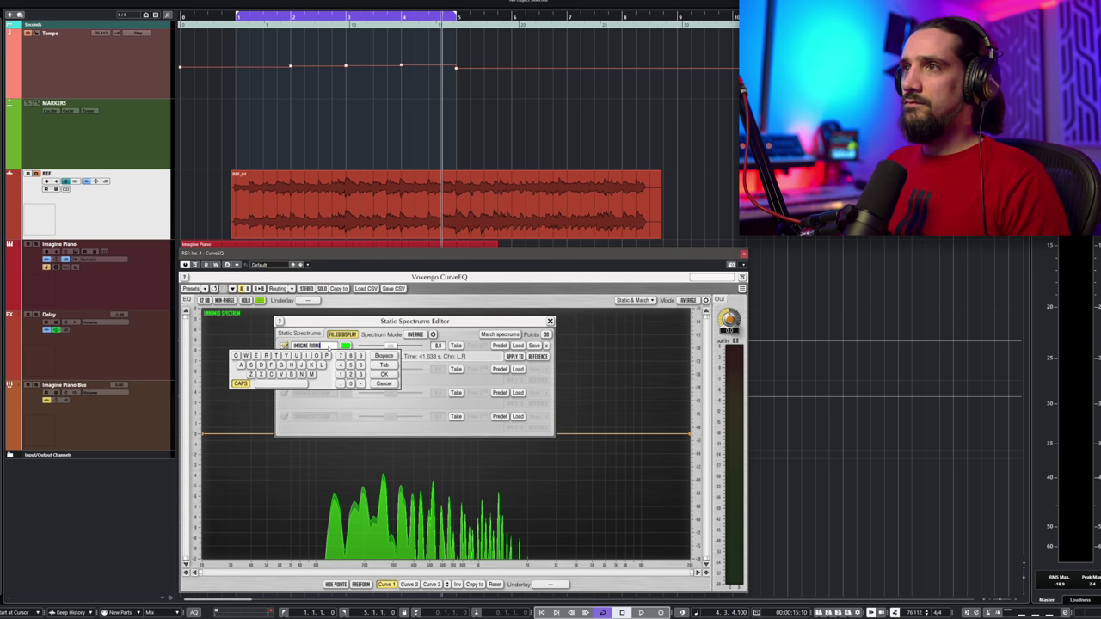
left_click(383, 375)
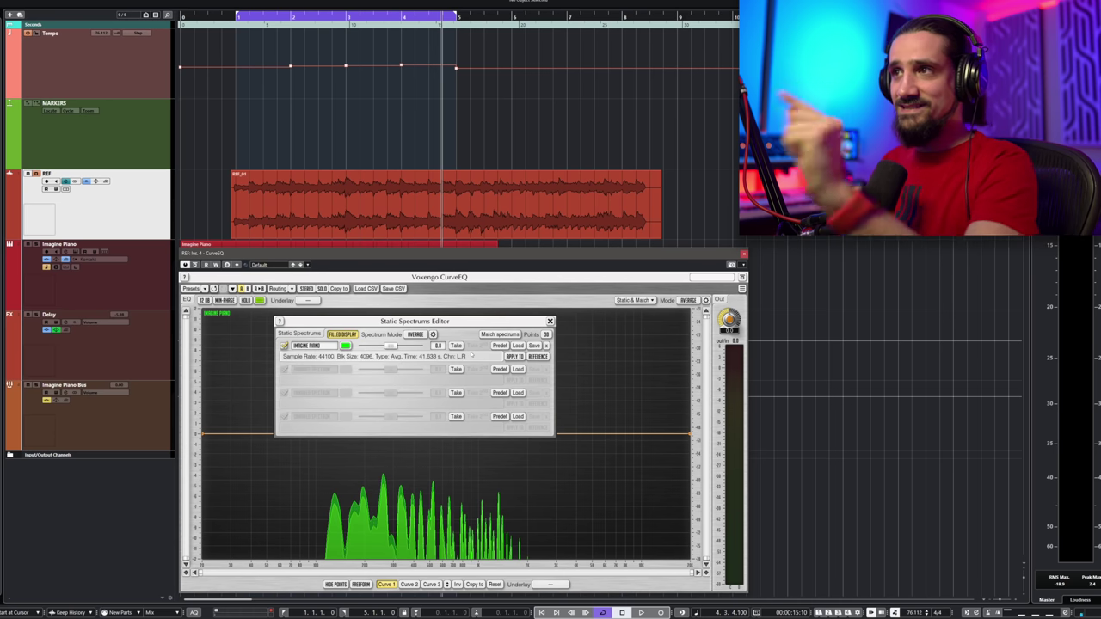
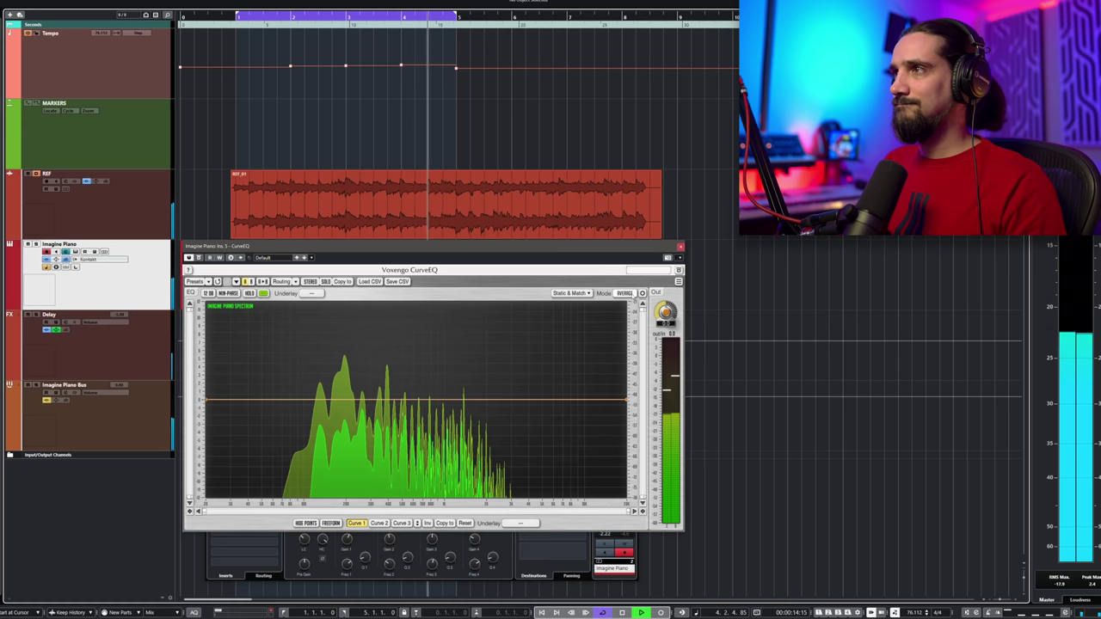
Finish capturing the Imagine Piano track's average spectrum in its CurveEQ and set the live spectrum colour to red
key("space")
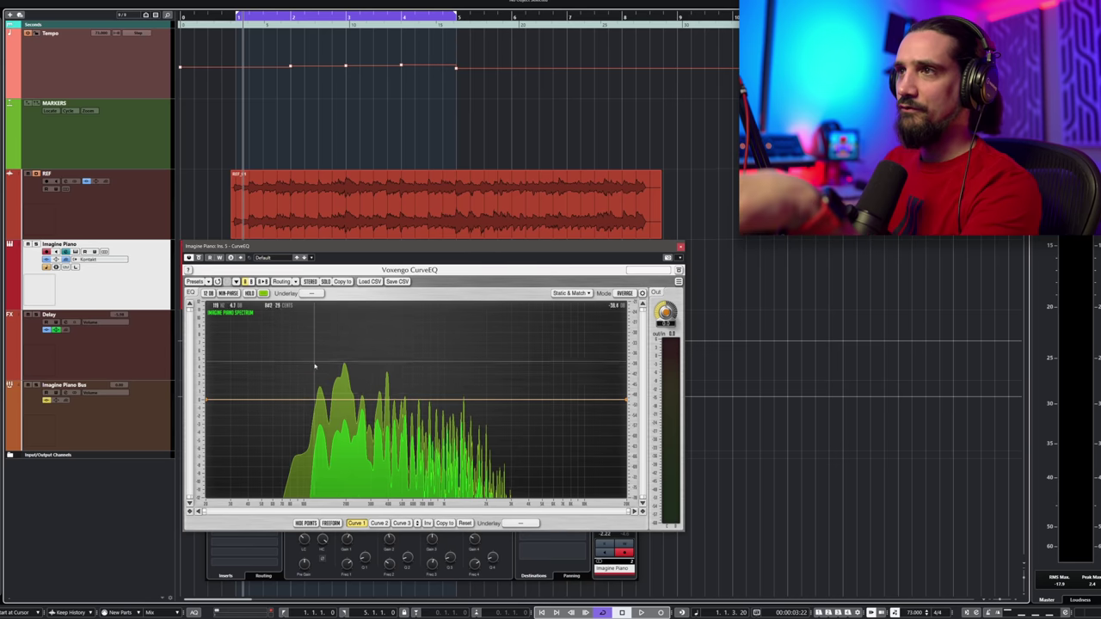
left_click(264, 294)
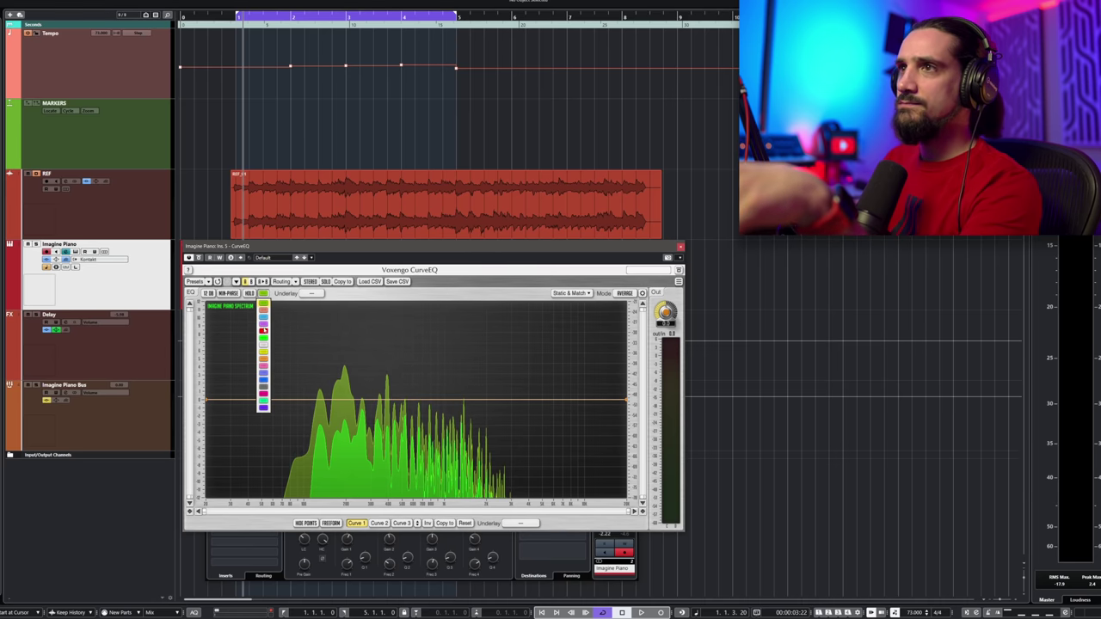
left_click(264, 331)
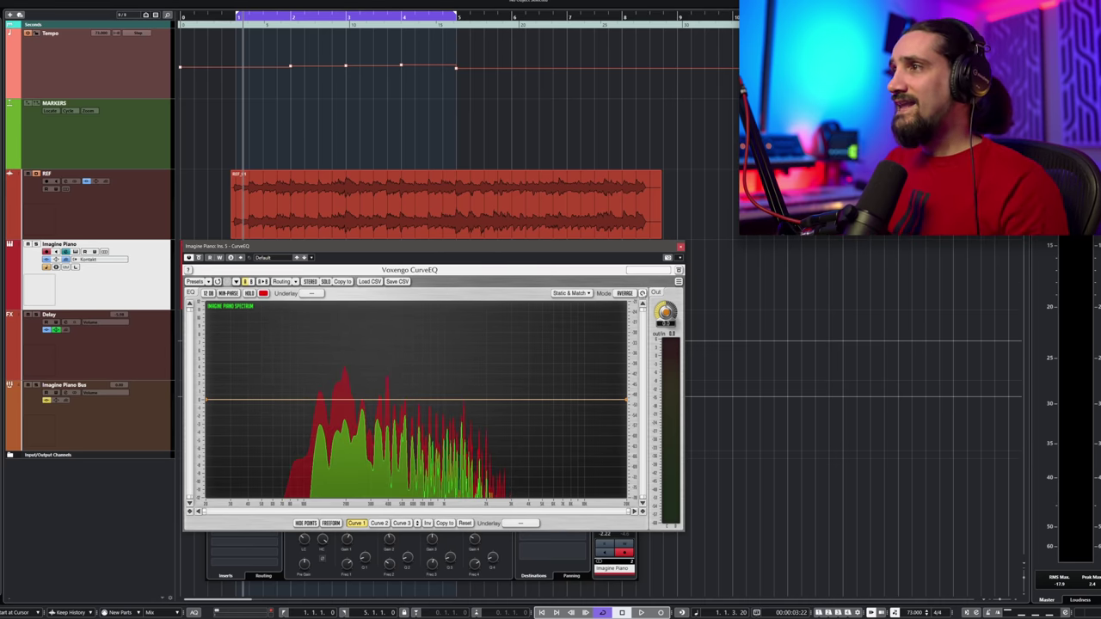
Take the piano track's spectrum in the second static slot and name it with the owner's first name followed by IMAGINE
left_click(579, 293)
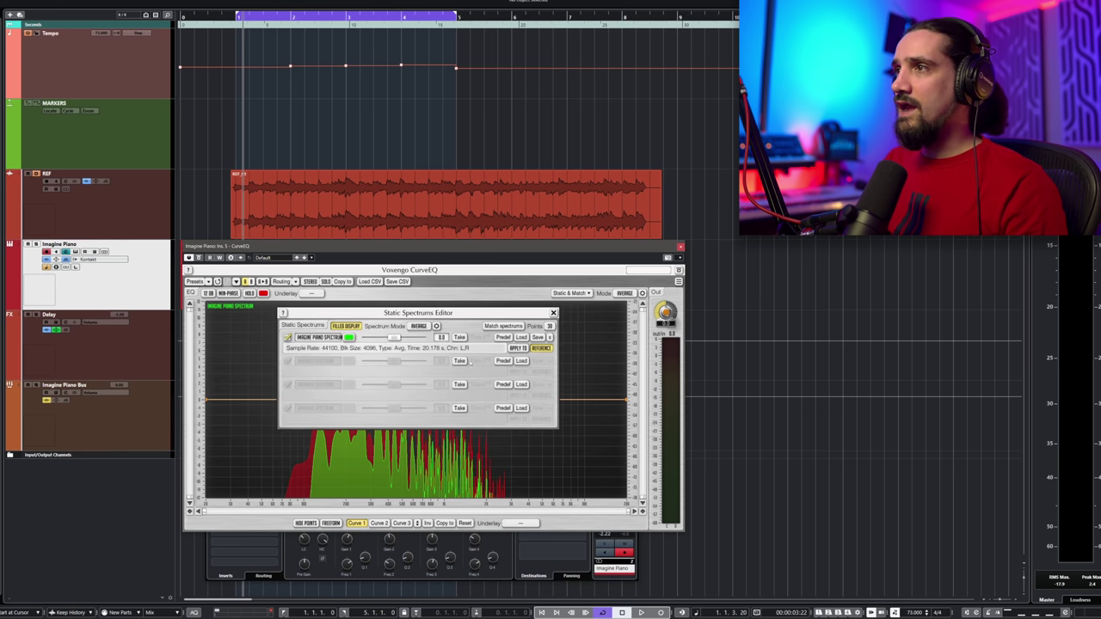
left_click(460, 360)
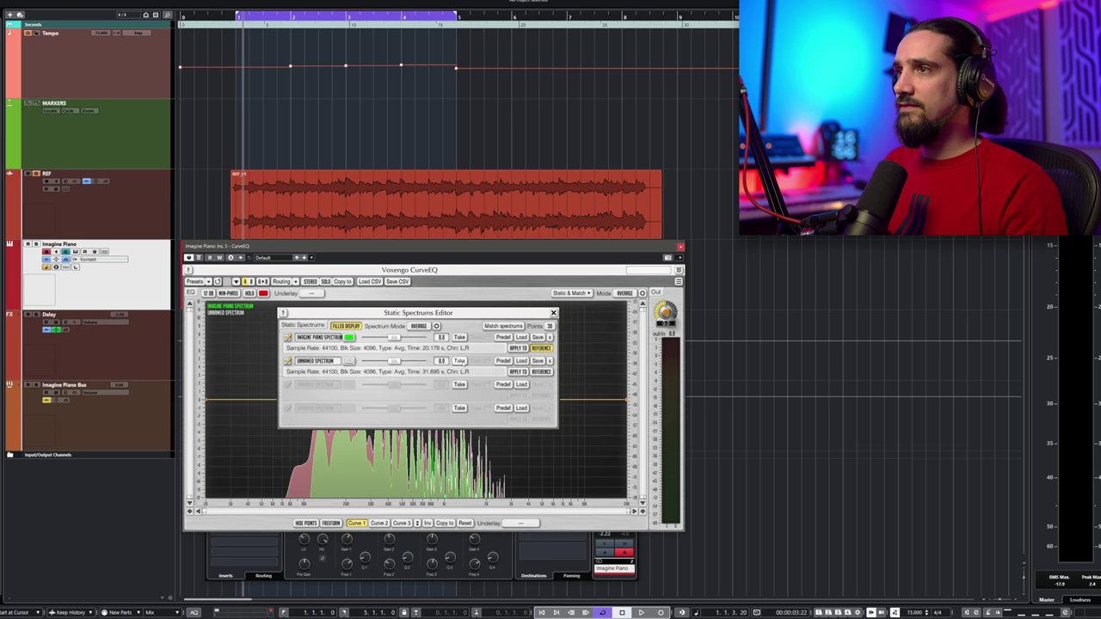
left_click(315, 360)
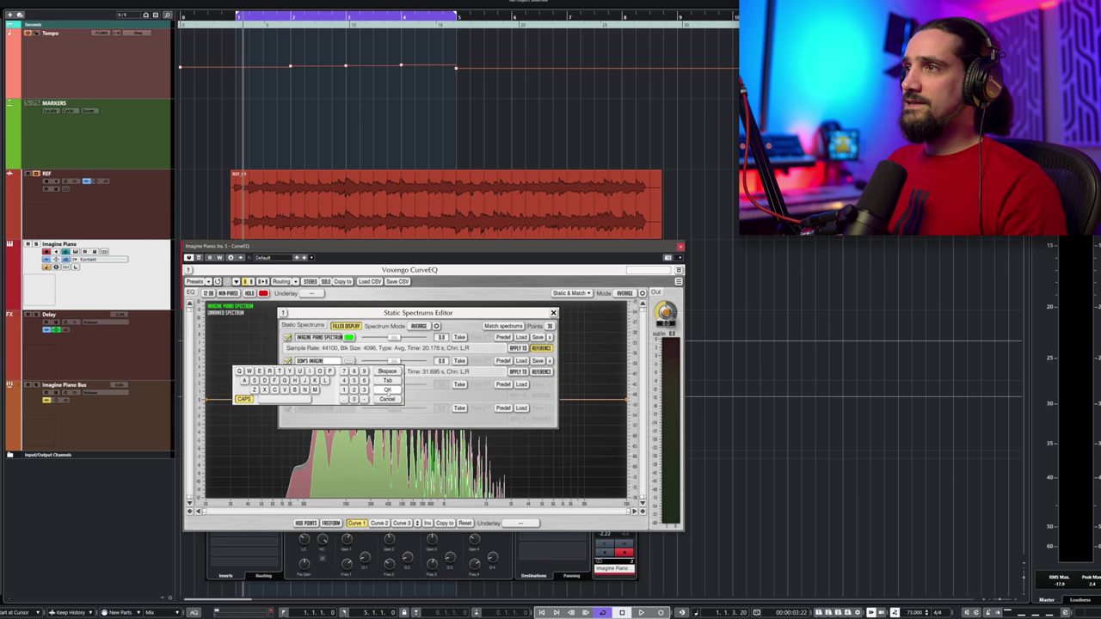
key("Return")
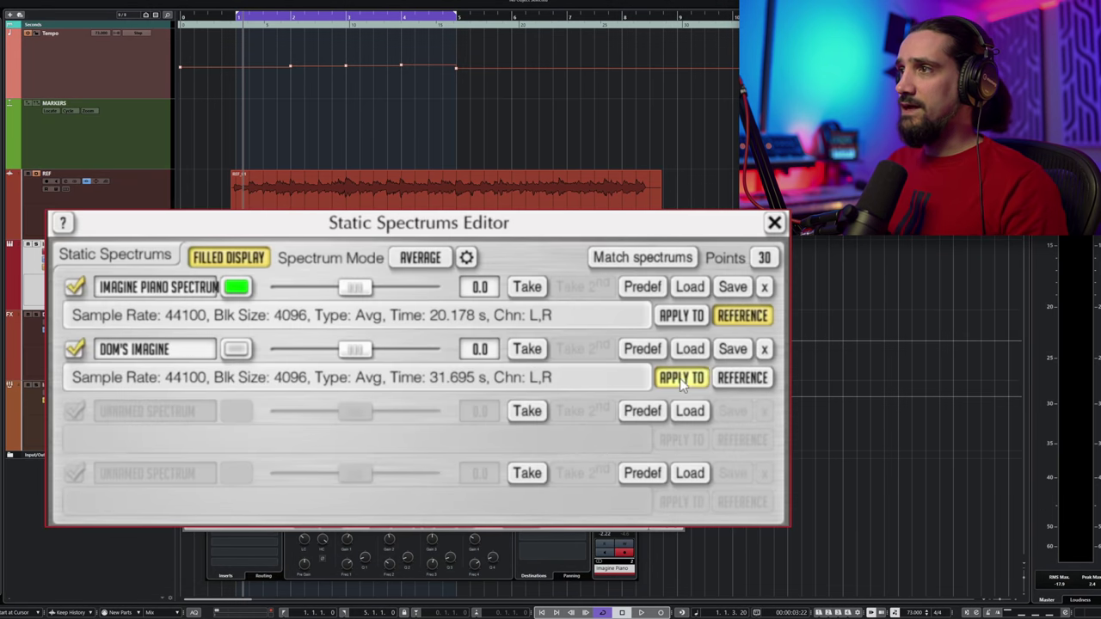
Match the spectrums with IMAGINE PIANO SPECTRUM as the reference and the second slot's spectrum as the one it applies to
left_click(741, 315)
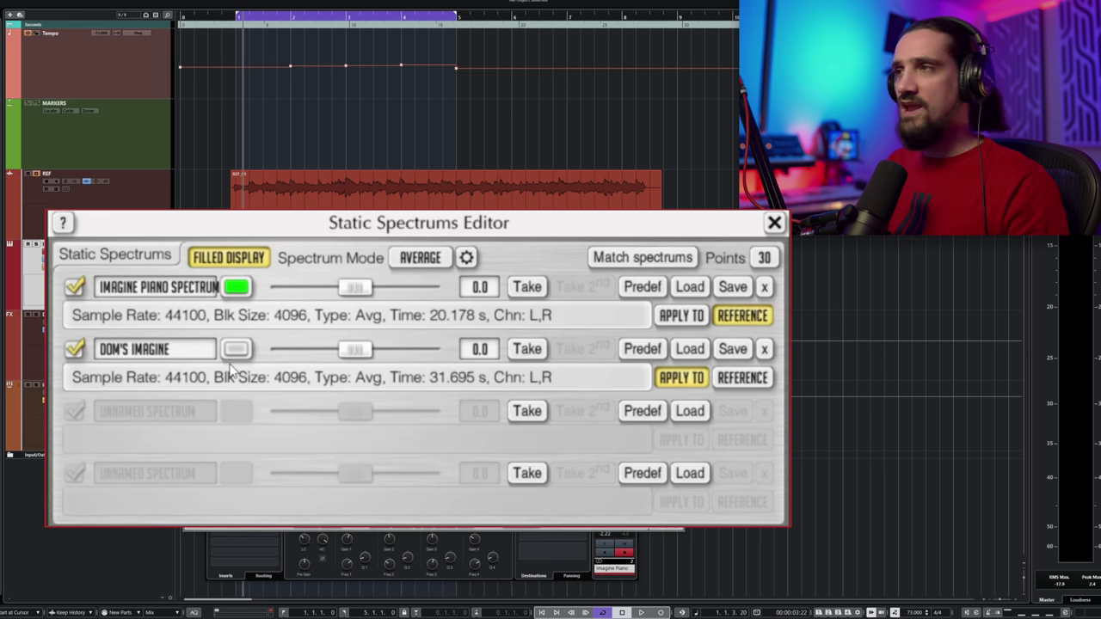
left_click(628, 265)
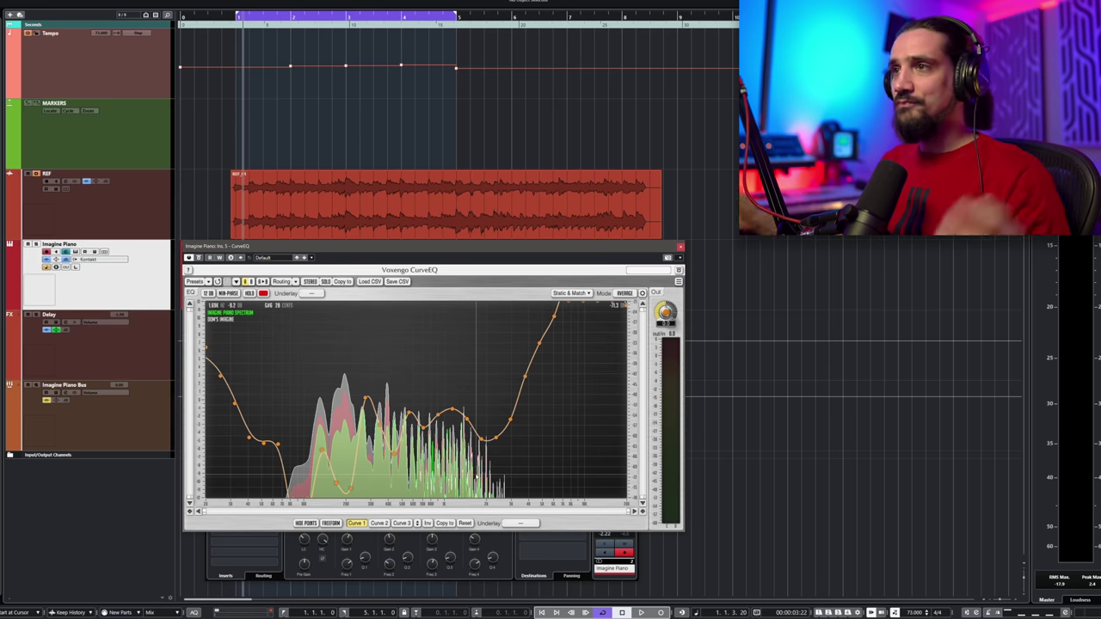
Play the piano track from bar 1 to listen to the 30-point CurveEQ match
left_click(234, 15)
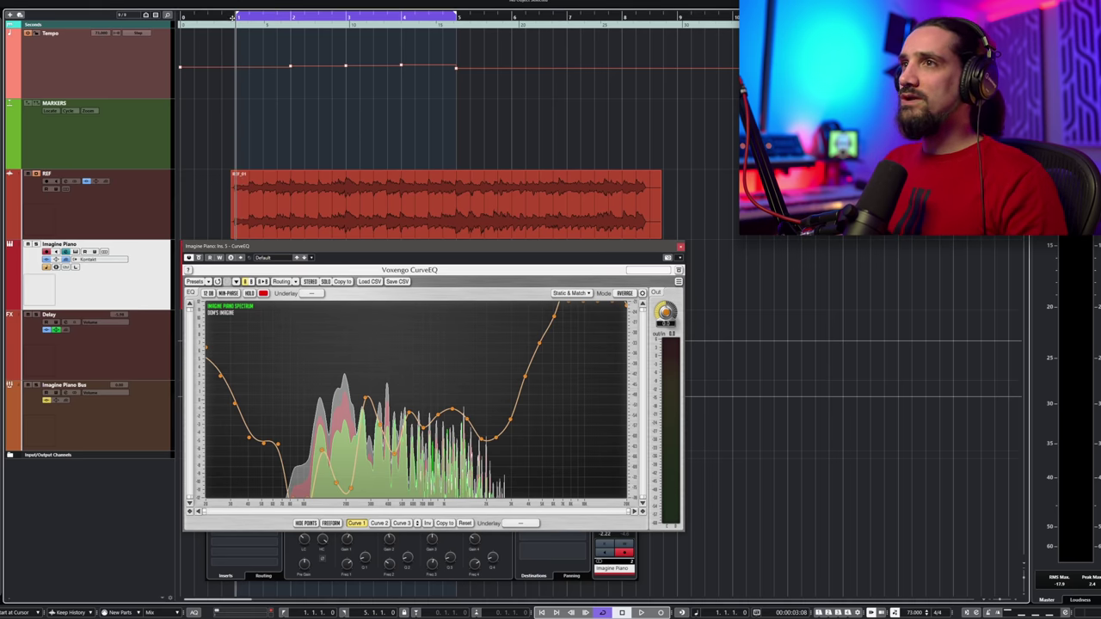
key("space")
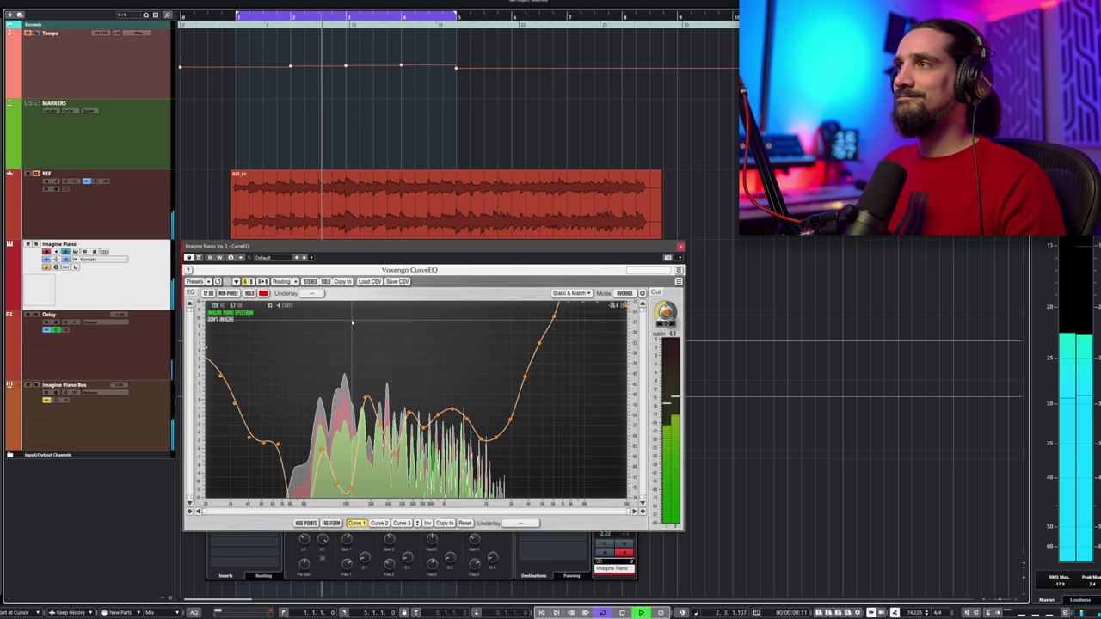
key("space")
Reduce the spectrum match to 20 points in the Static Spectrums Editor and close the editor
left_click(571, 294)
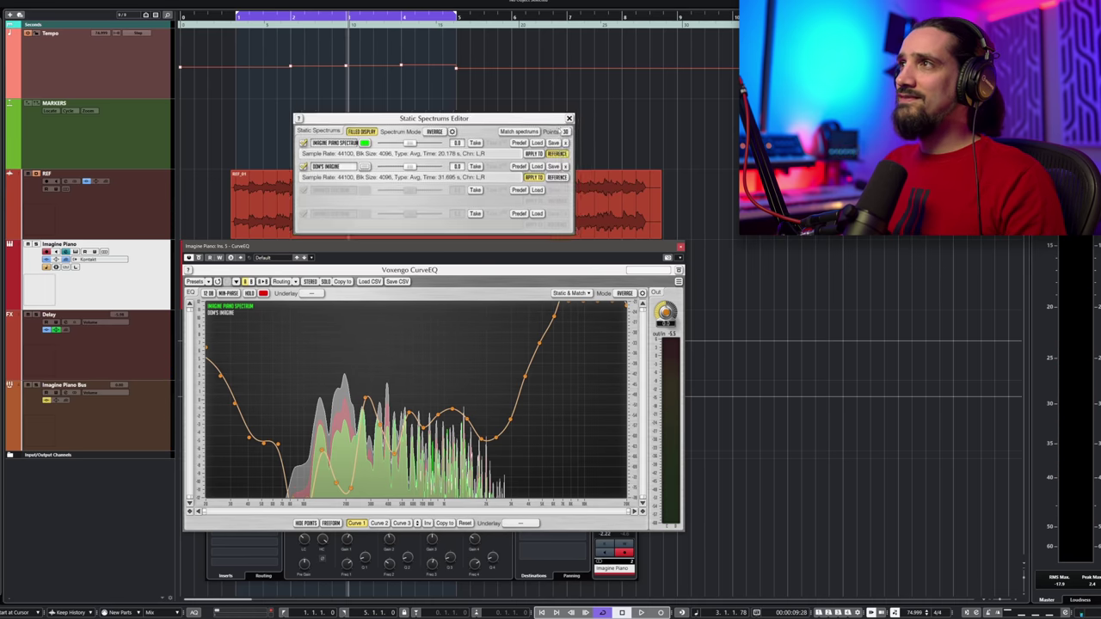
left_click(779, 63)
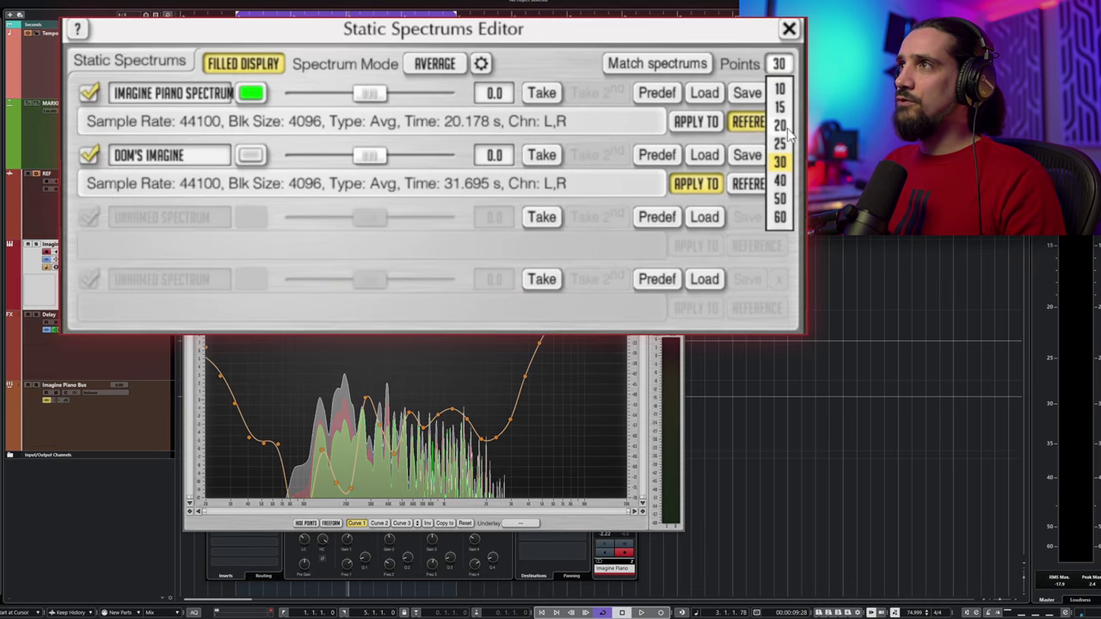
left_click(780, 125)
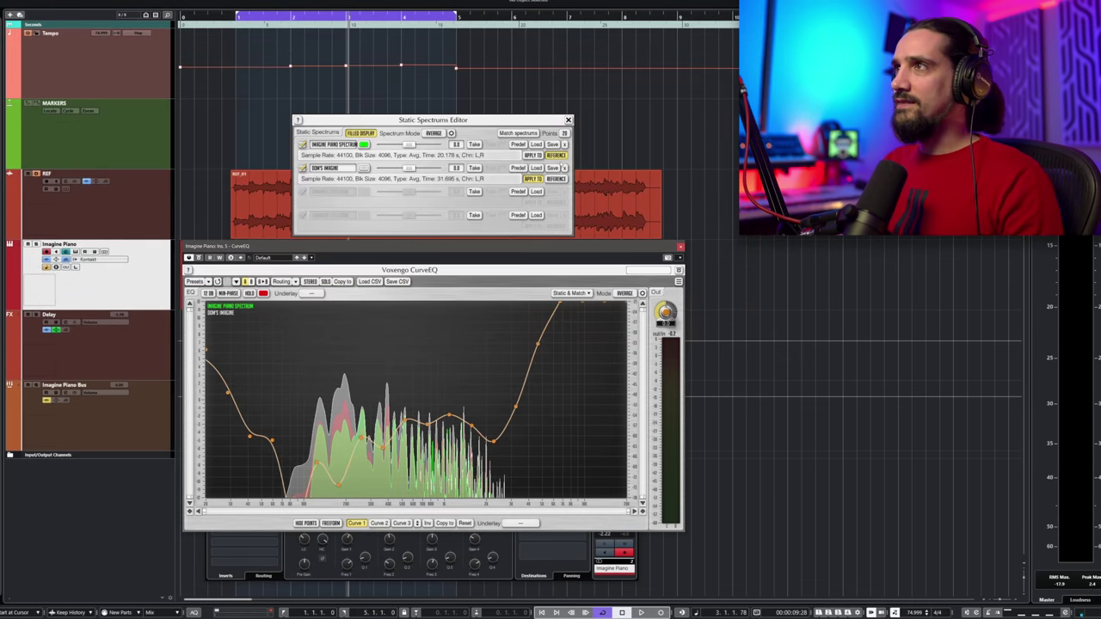
left_click(511, 240)
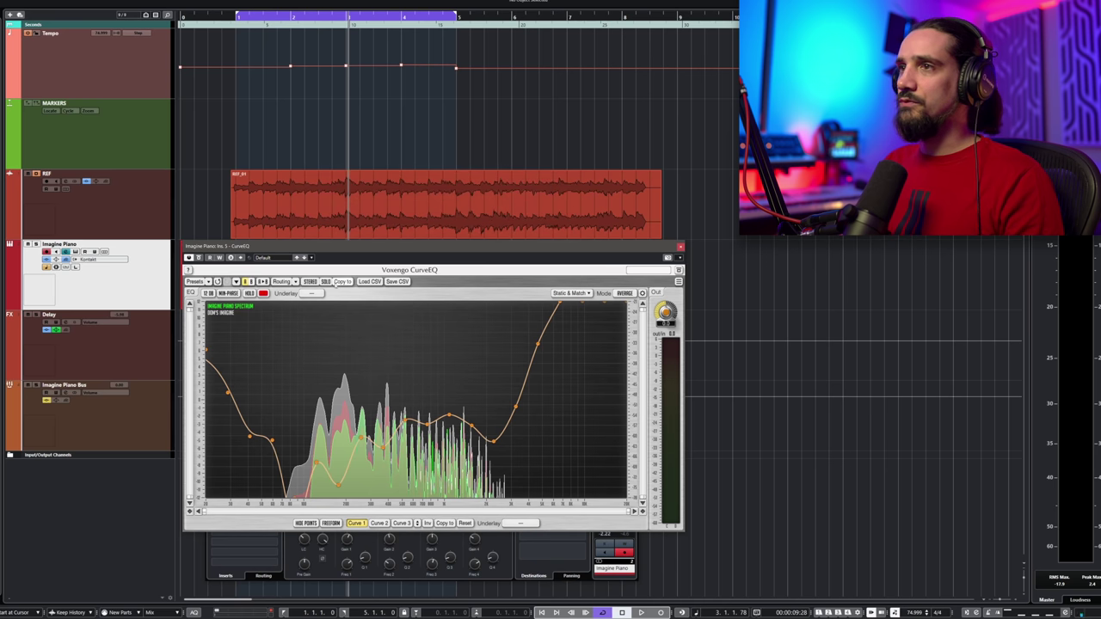
Play the 20-point match from bar 1 and set CurveEQ's gain range to 24 dB
key("Home")
key("space")
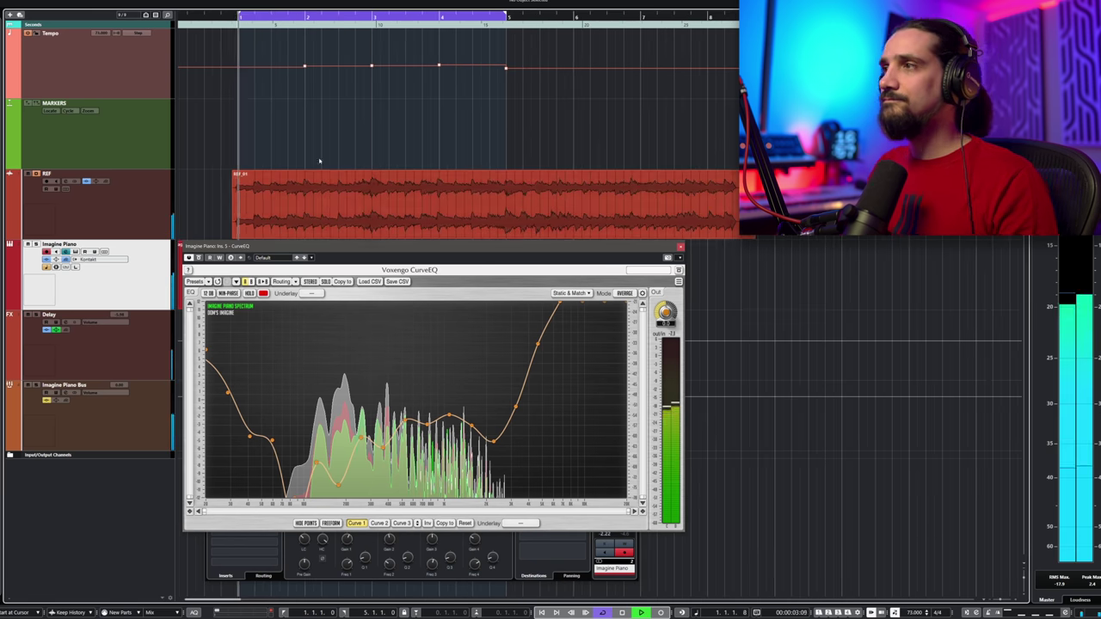
key("h")
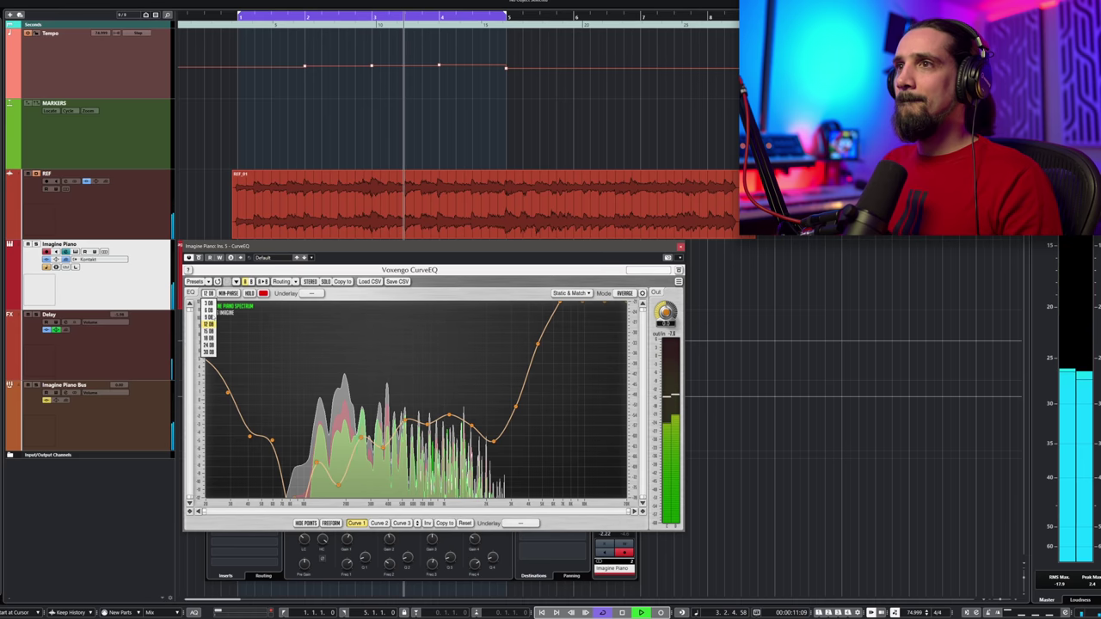
key("ctrl+z")
key("space")
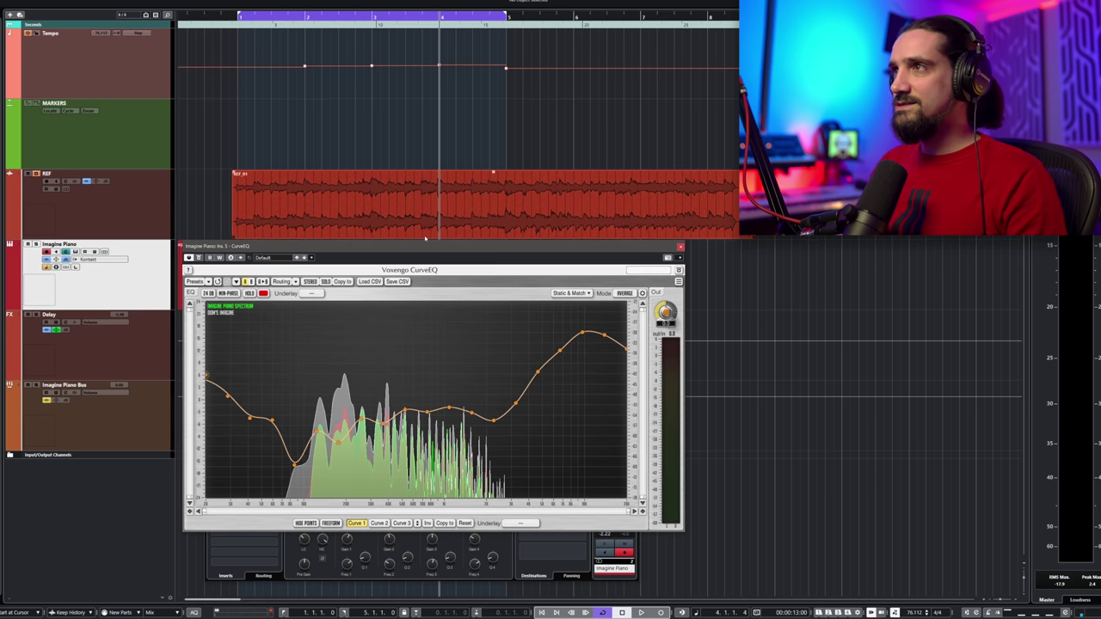
Pull the match curve's extreme high and low ends down to the floor during playback and switch this CurveEQ off
key("space")
left_click_drag(602, 332, 583, 497)
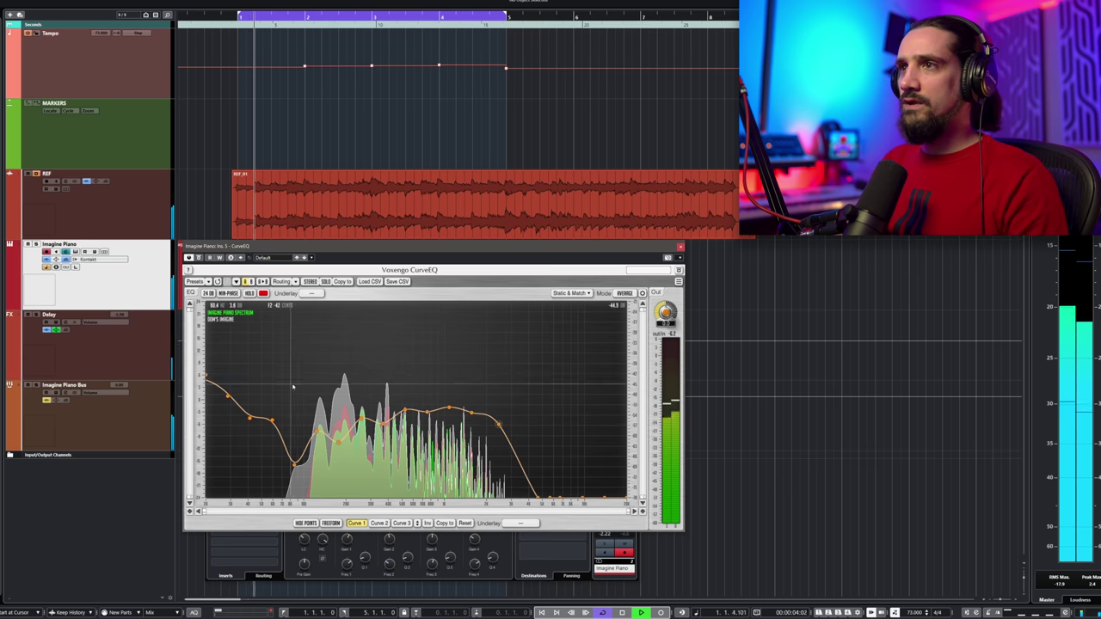
left_click_drag(300, 364, 282, 476)
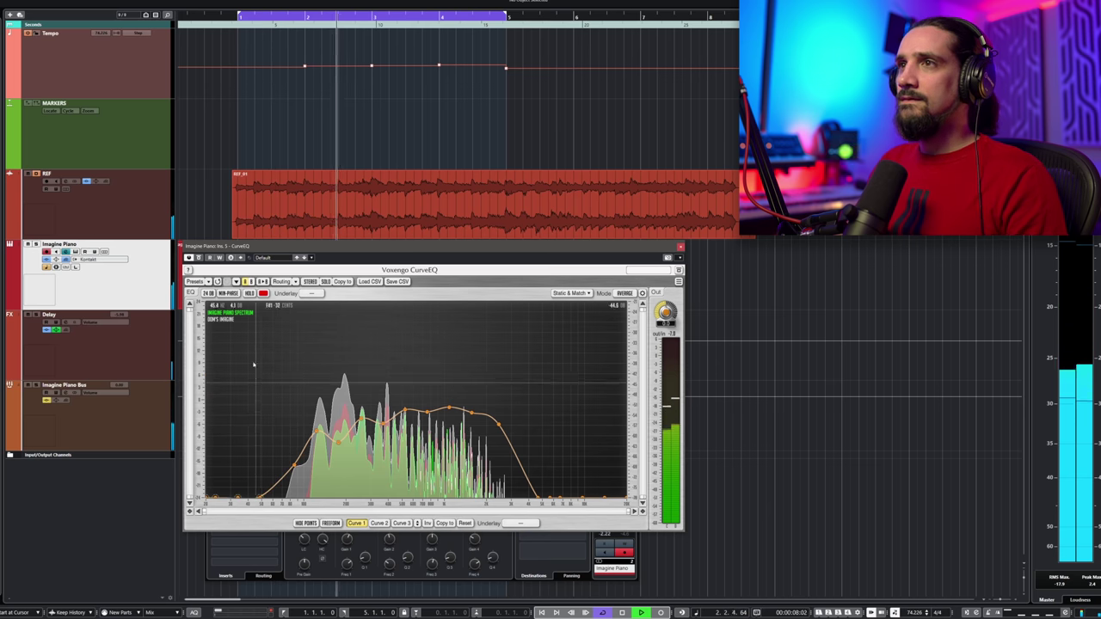
left_click(199, 257)
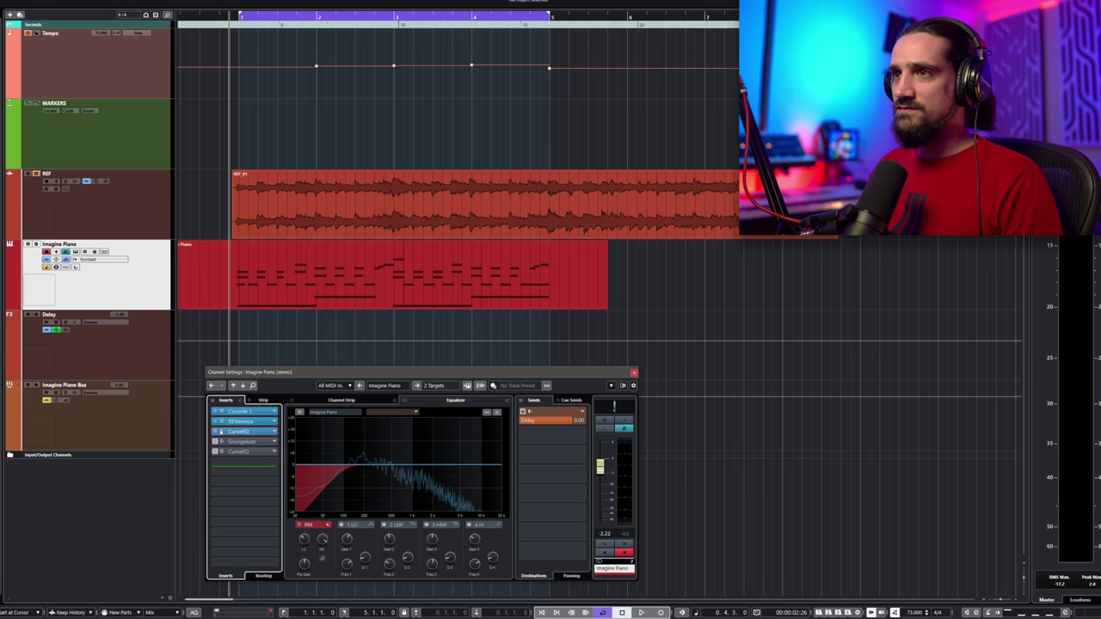
Open the third insert's CurveEQ, flatten its lowest frequencies at the floor, play the result and return the playhead to just before bar 1
left_click(220, 432)
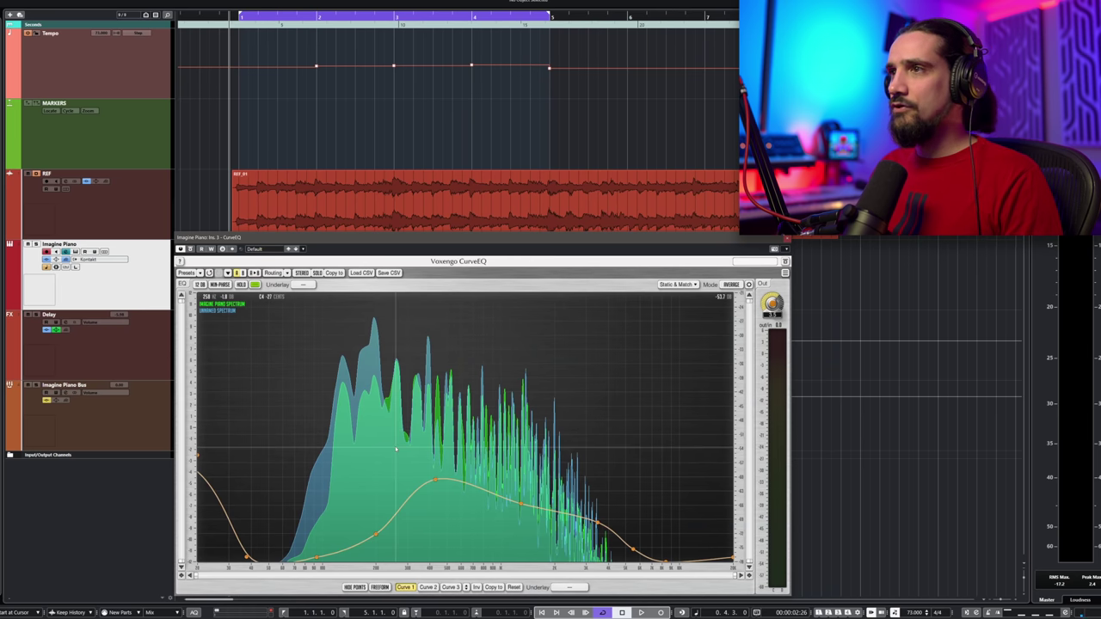
key("space")
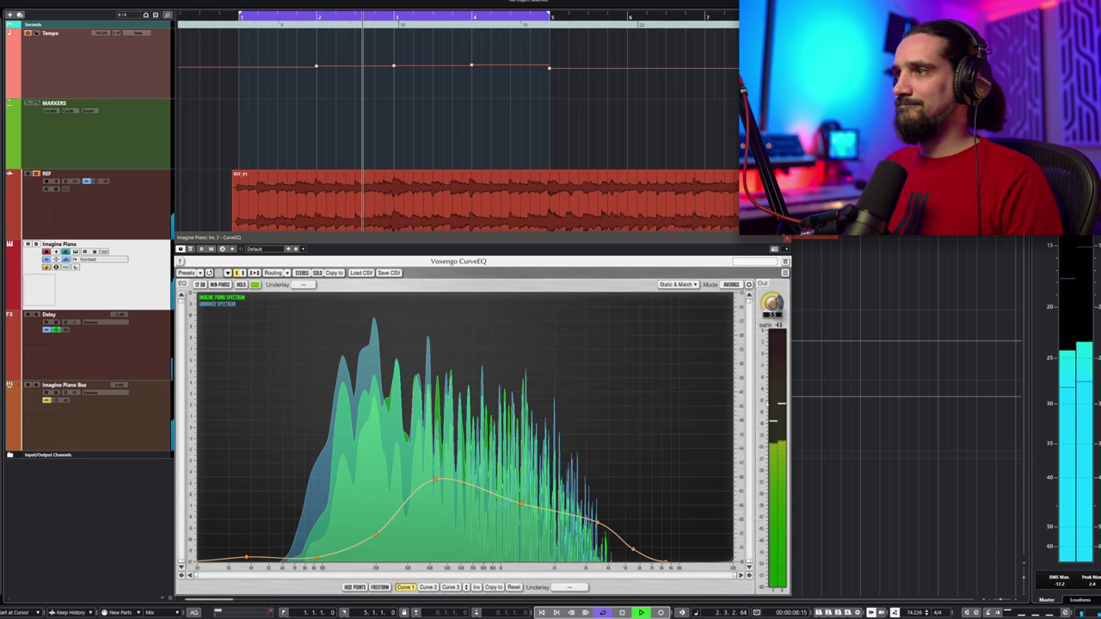
key("e")
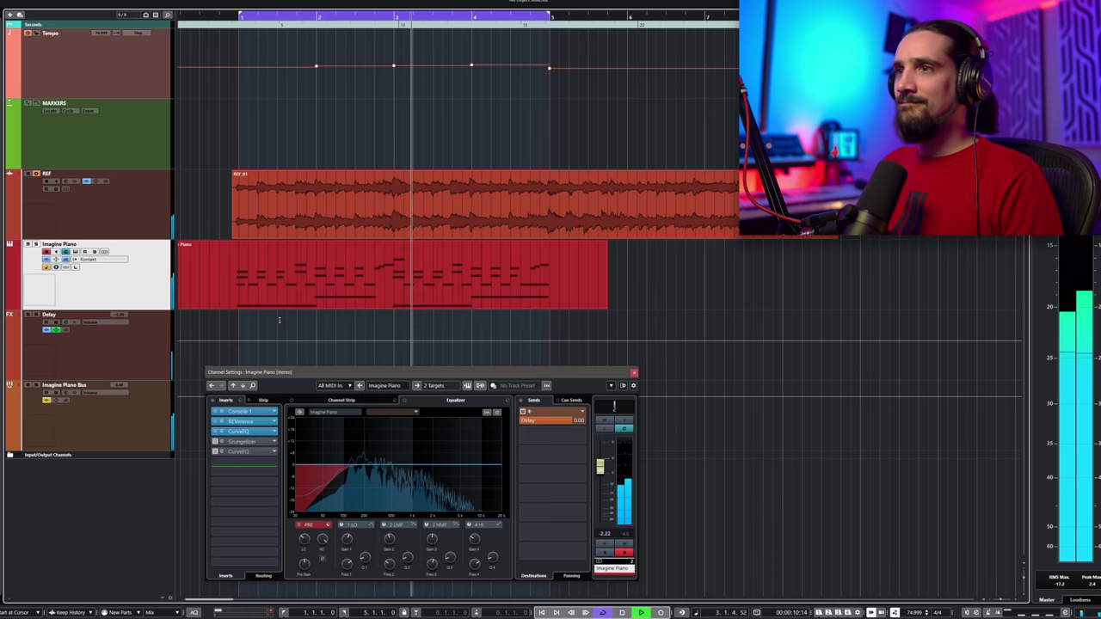
left_click(224, 18)
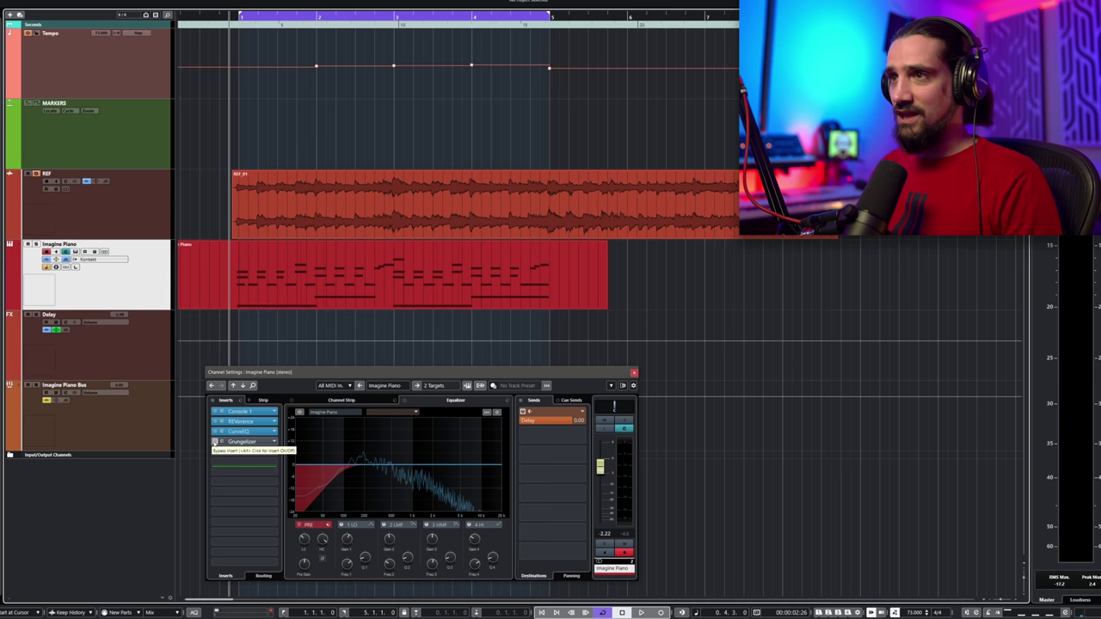
Activate the Grungelizer insert on the Imagine Piano channel, set its mix to 34 % during playback and close it
left_click(215, 442)
left_click(225, 442)
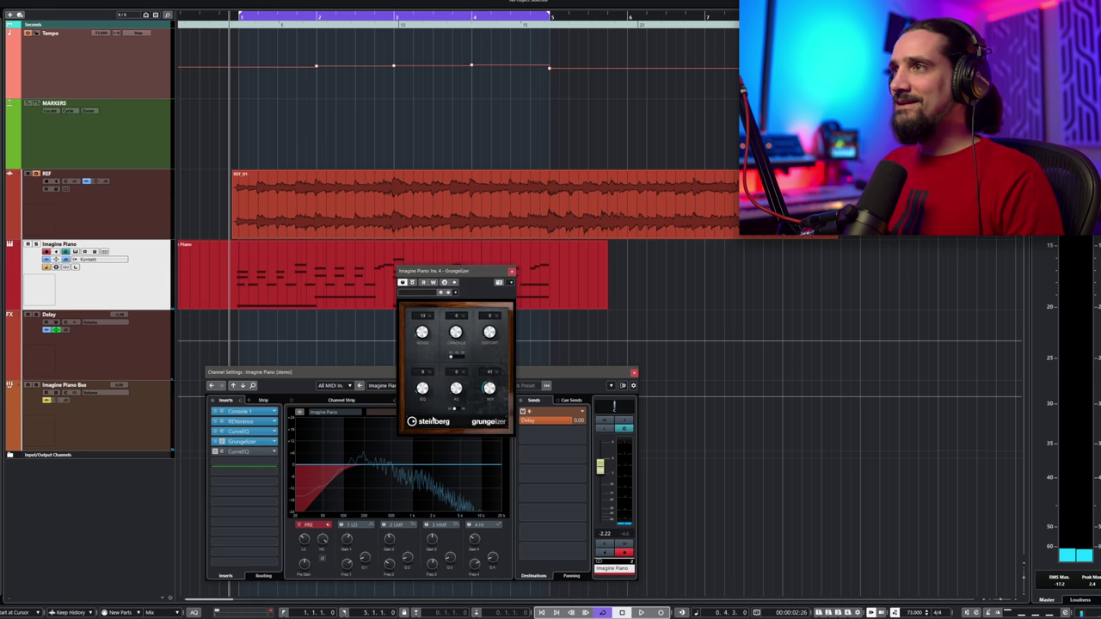
left_click_drag(461, 270, 400, 240)
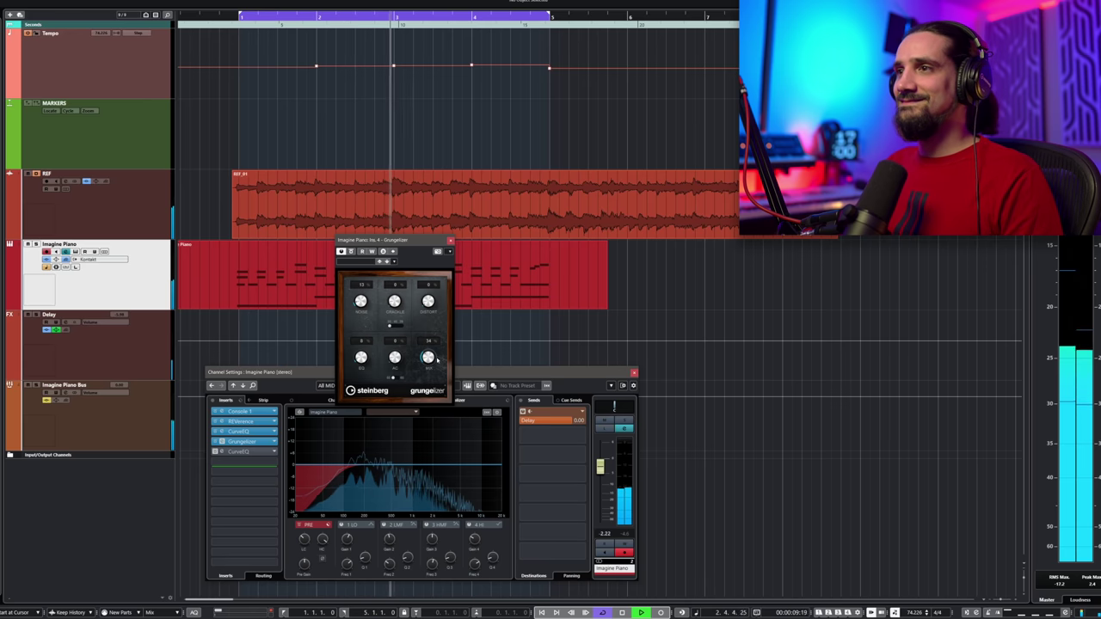
key("space")
left_click(450, 240)
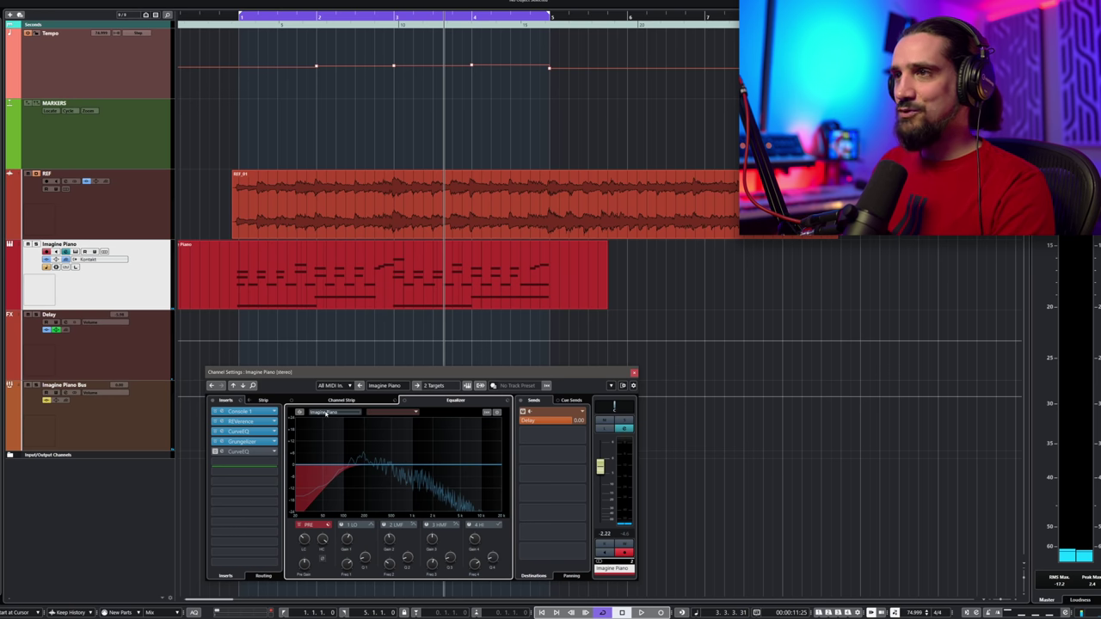
Set REF as the comparison channel in the piano's equalizer and compare the spectrums with the third insert's CurveEQ bypassed and active
left_click(380, 413)
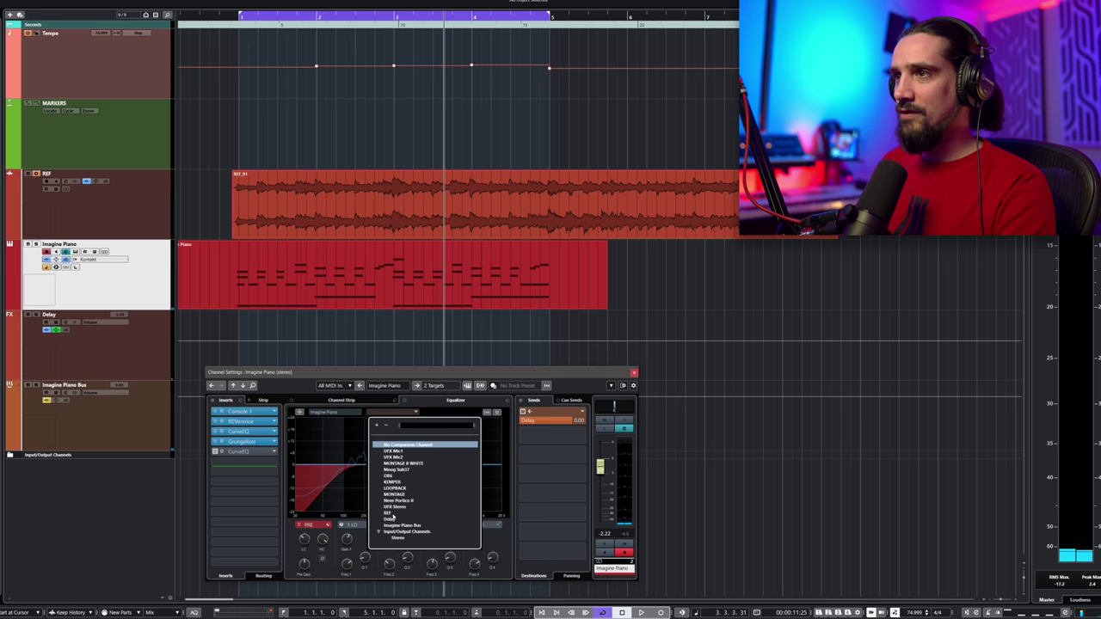
left_click(388, 514)
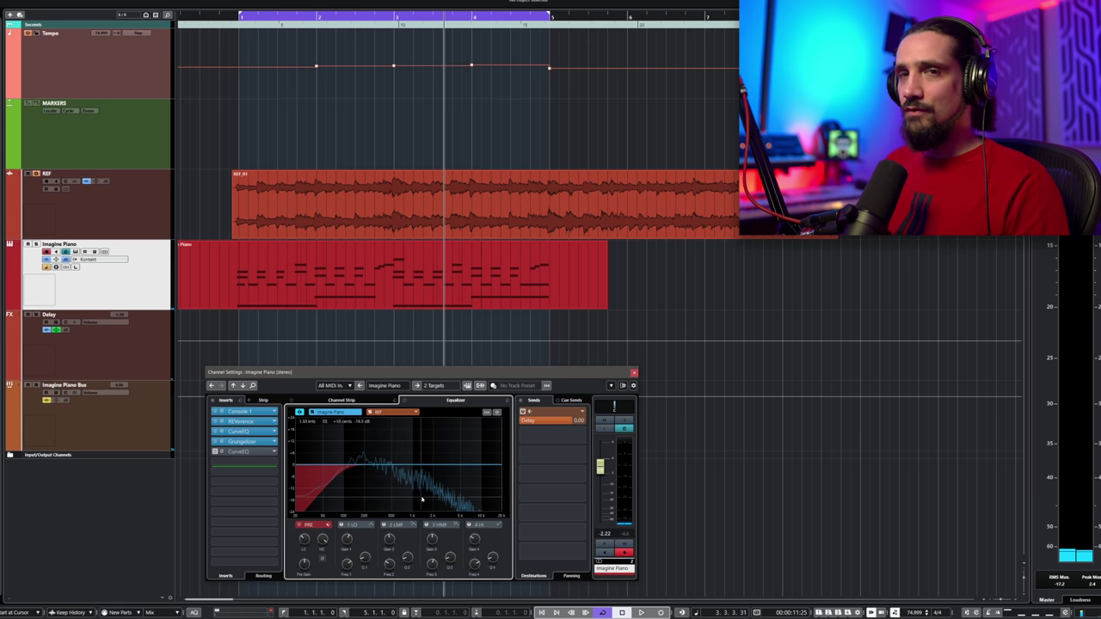
left_click(215, 432)
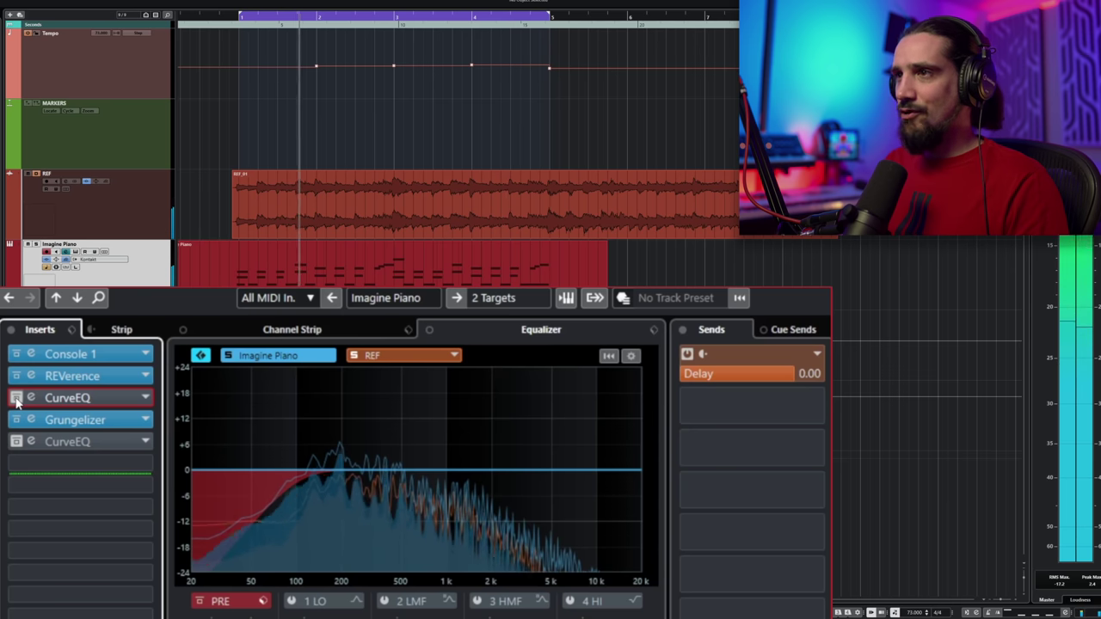
left_click(15, 398)
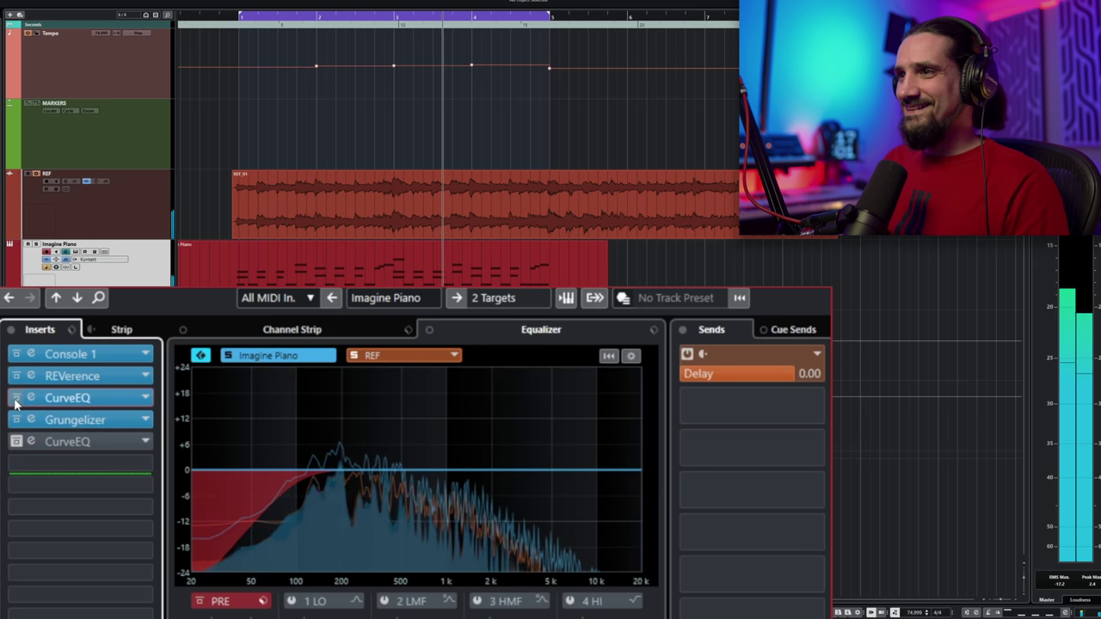
left_click(14, 400)
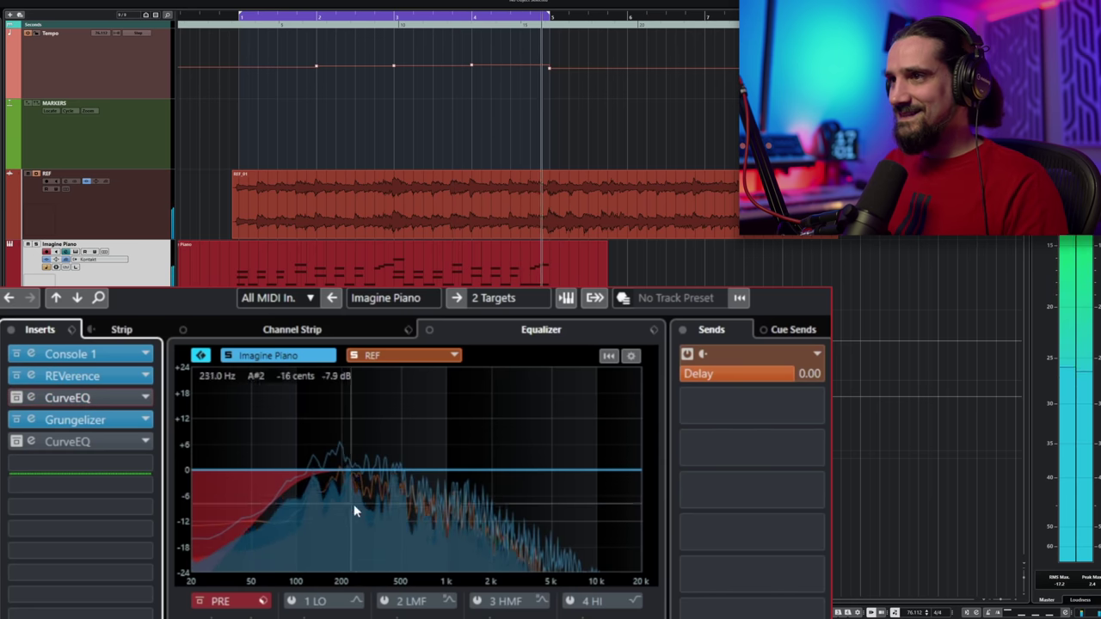
left_click(15, 400)
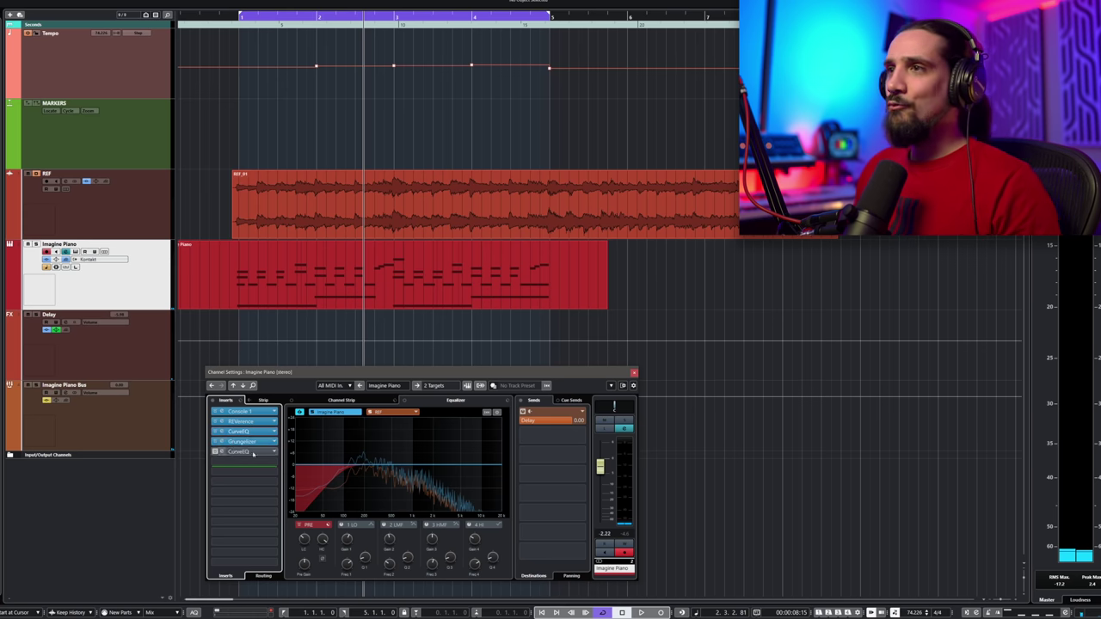
Show the mixer, close the Imagine Piano channel settings and expand the sends section of the channels
key("F3")
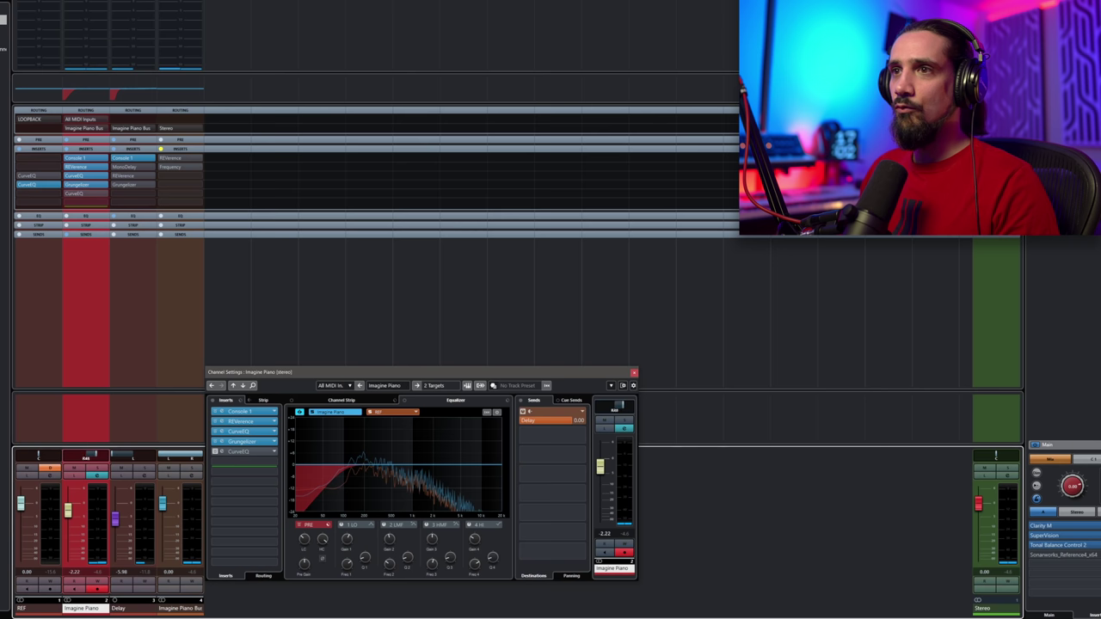
left_click(633, 374)
left_click(86, 229)
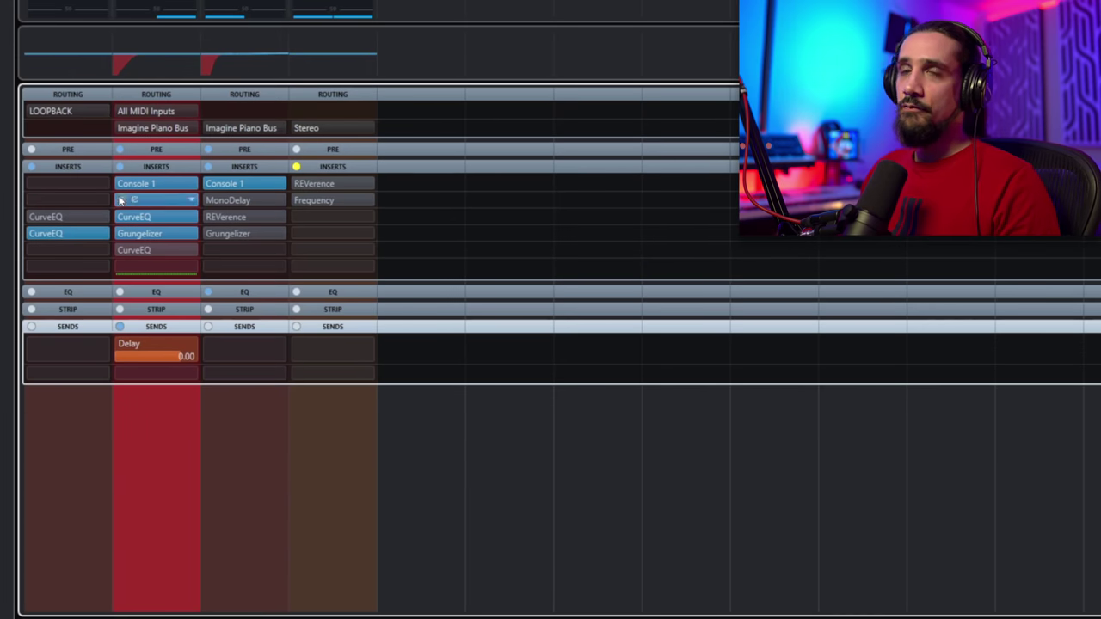
left_click_drag(121, 200, 121, 201)
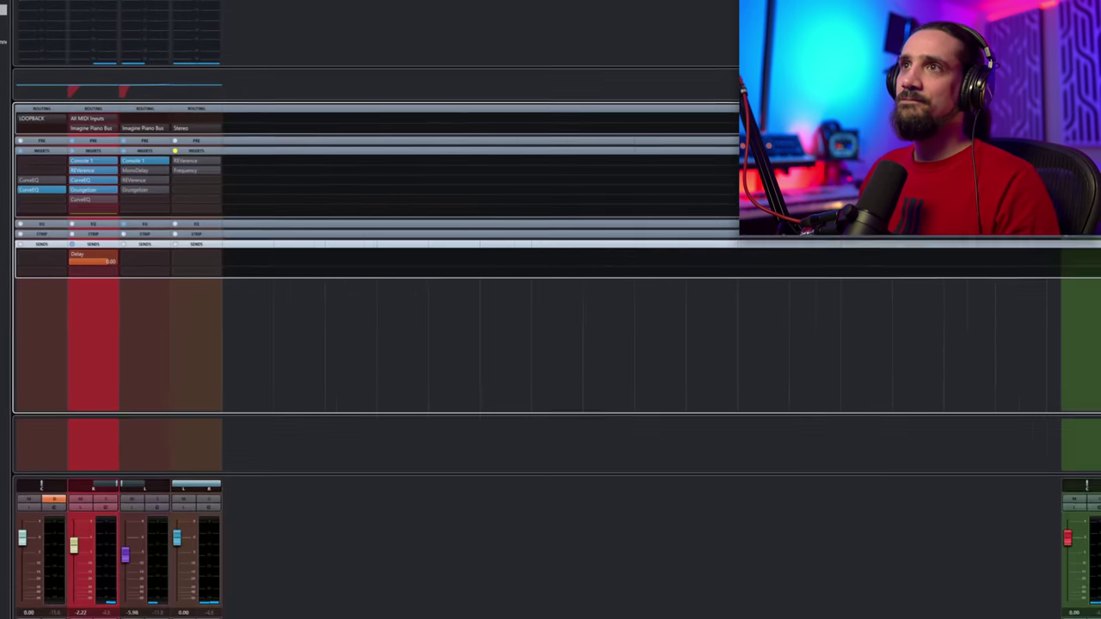
Activate MonoDelay on the Delay channel and audition the piano with the Delay channel muted and unmuted
left_click(135, 171)
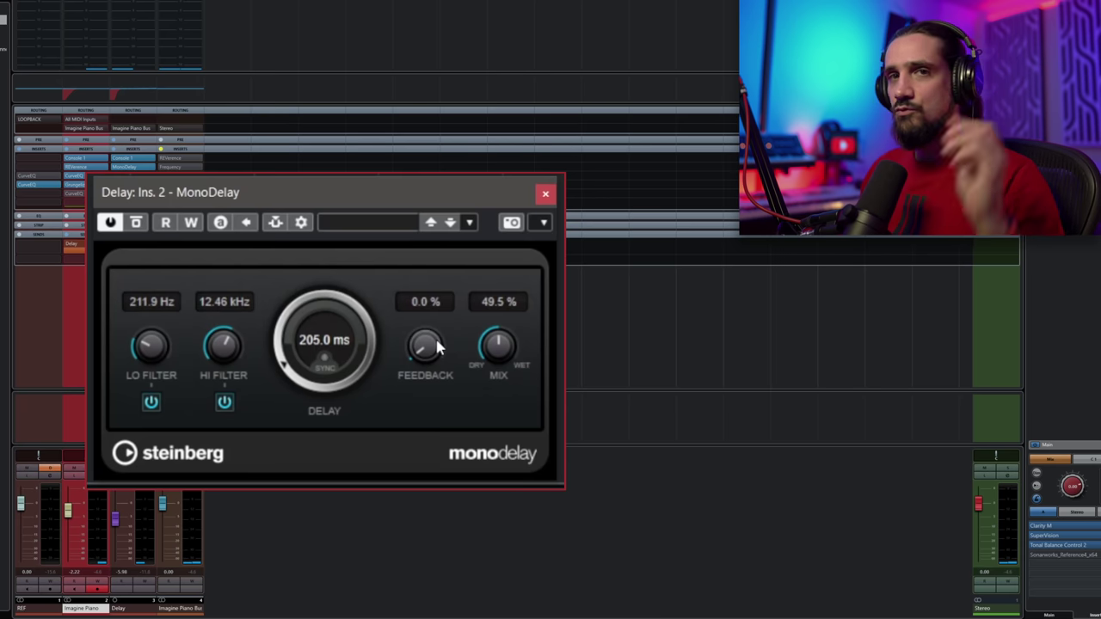
left_click(117, 228)
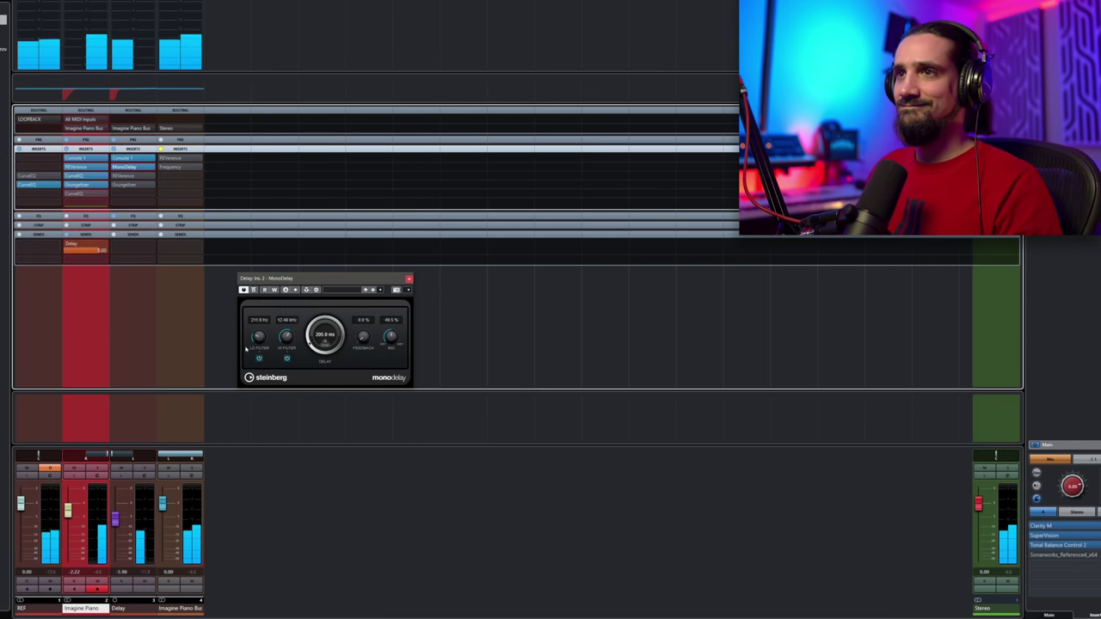
left_click(131, 456)
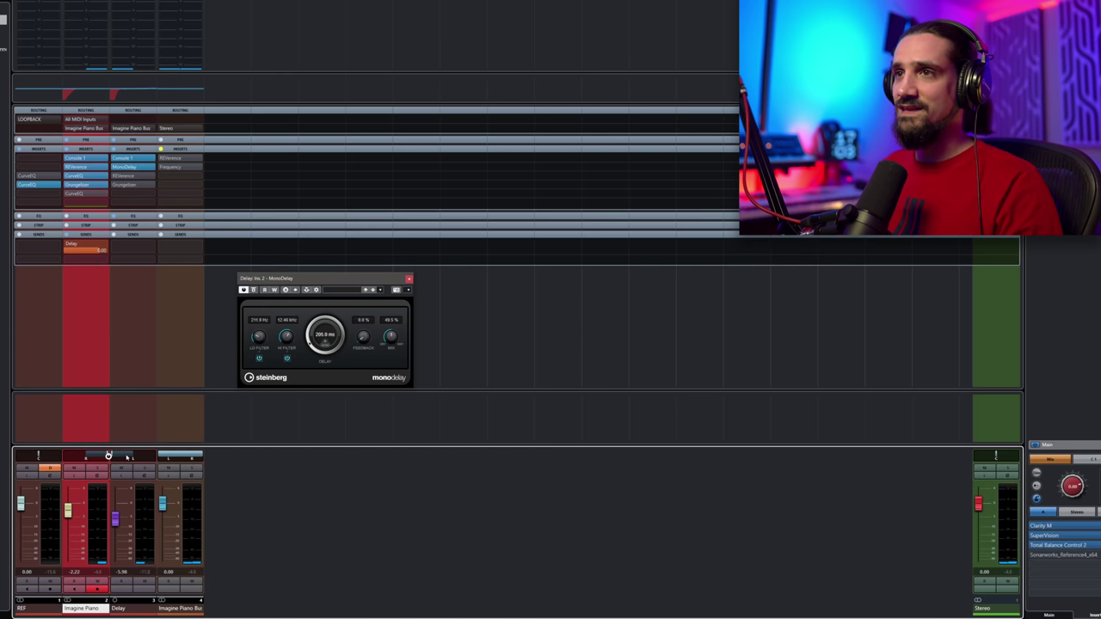
key("space")
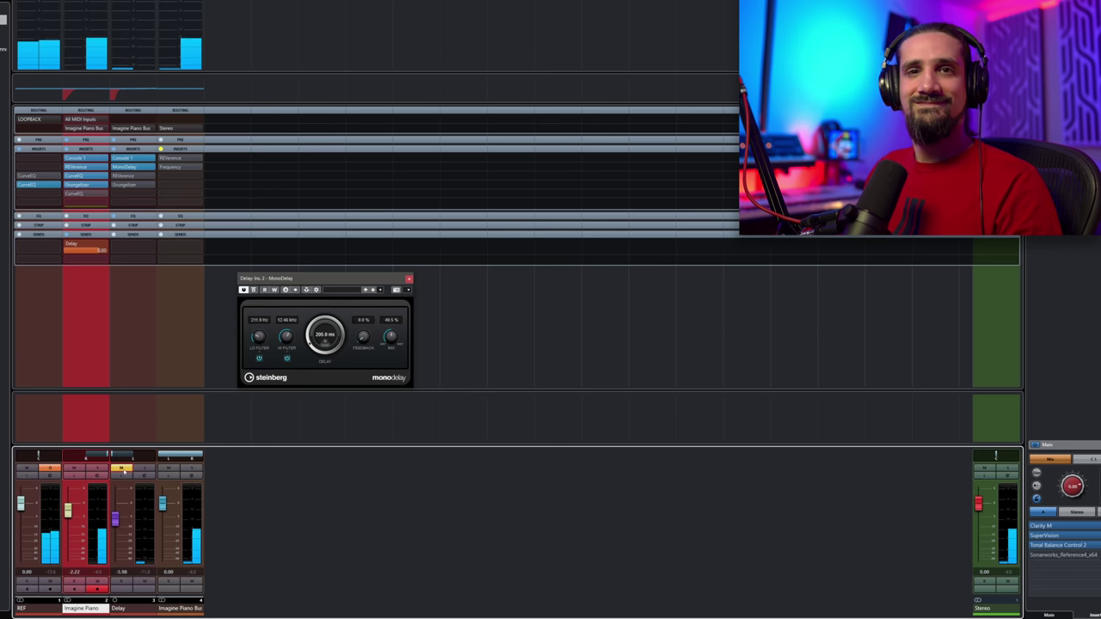
left_click(123, 469)
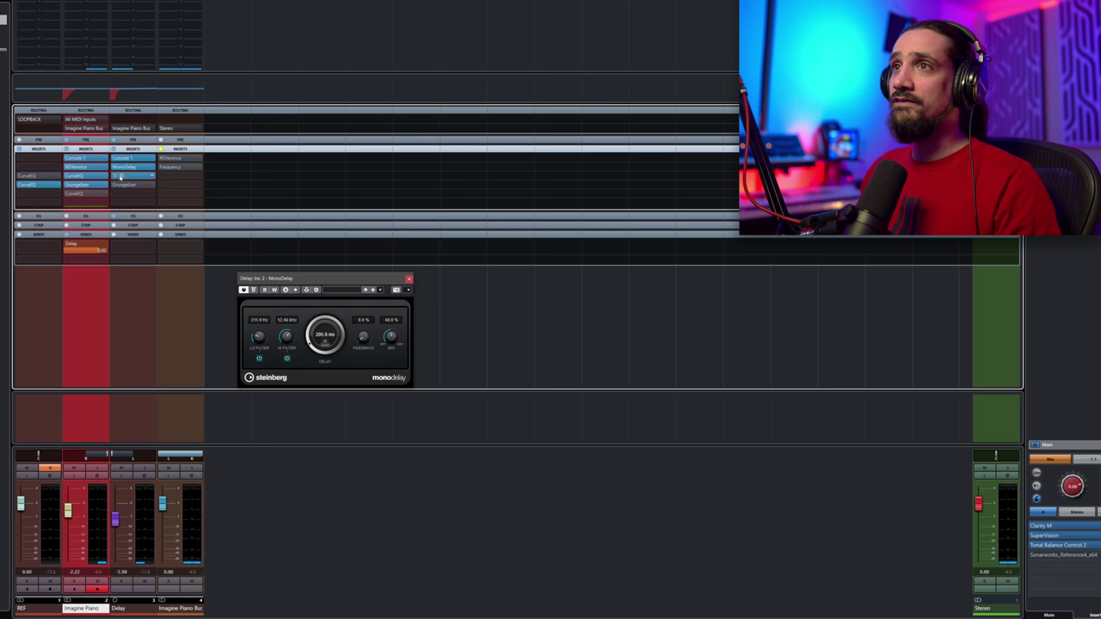
Activate and open REVerence on the Delay channel, move its window lower and close the MonoDelay window
left_click(116, 176)
left_click_drag(542, 191, 445, 333)
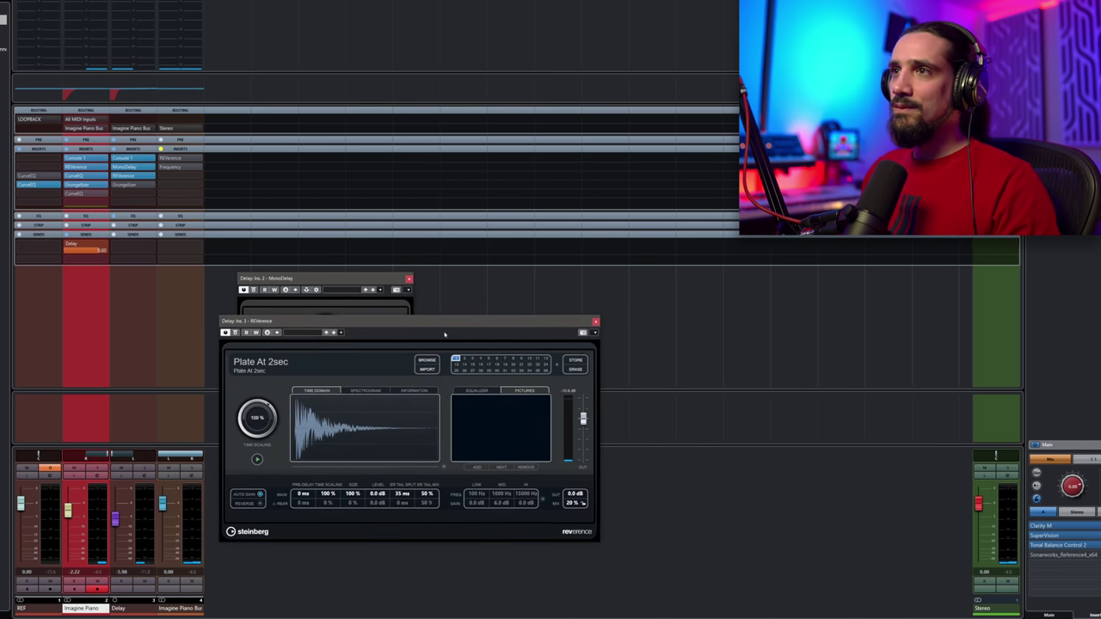
left_click(409, 280)
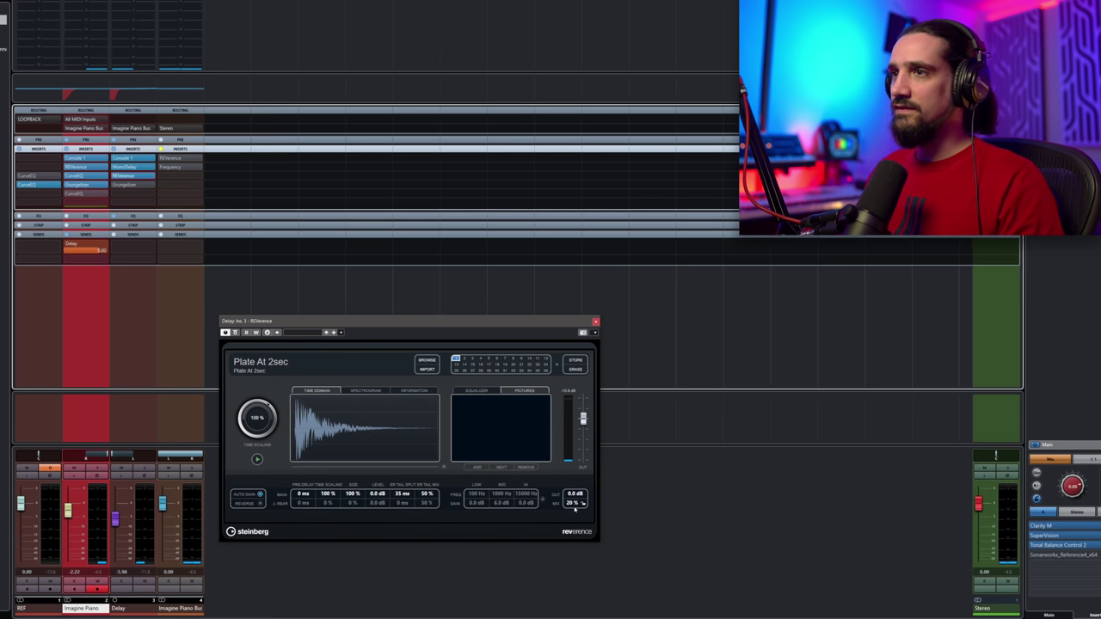
Audition the piano with the Delay channel's REVerence mix at 20% and close the REVerence window
key("space")
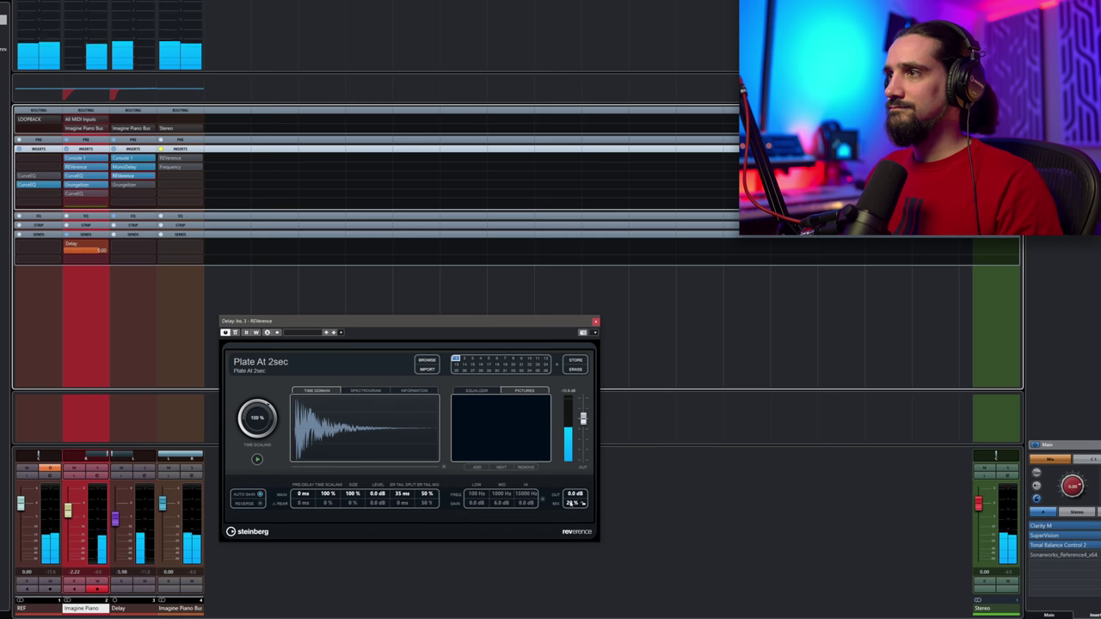
mouse_move(573, 502)
left_mouse_down()
mouse_move(581, 459)
mouse_move(577, 503)
left_mouse_up()
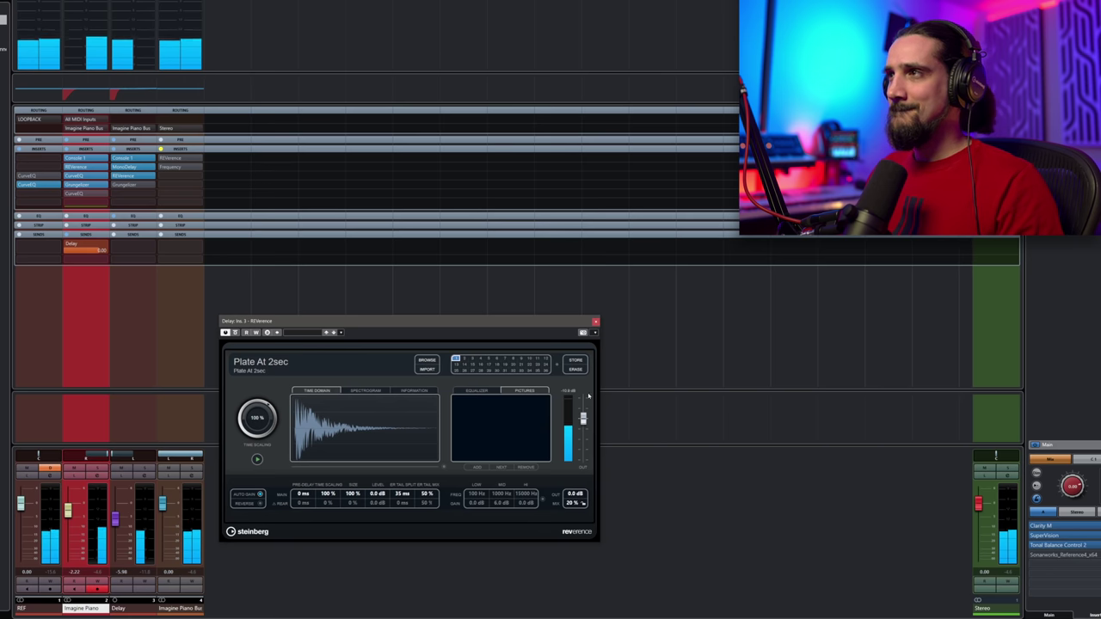
left_click(595, 321)
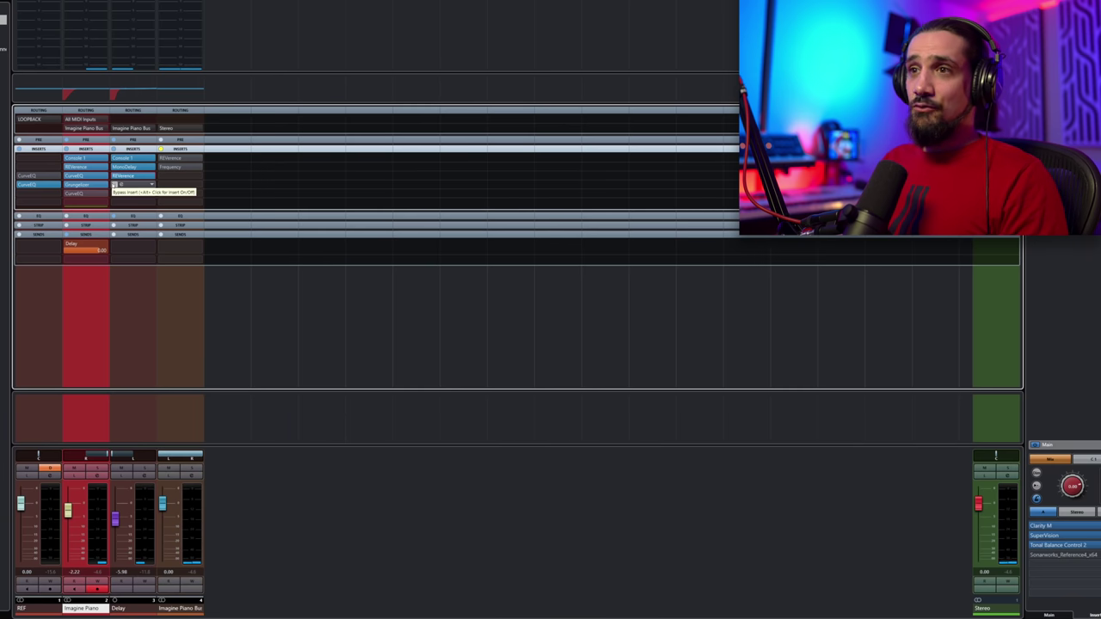
Activate and open Grungelizer on the Delay channel, audition it and select the Delay channel
left_click(115, 185)
left_click(121, 185)
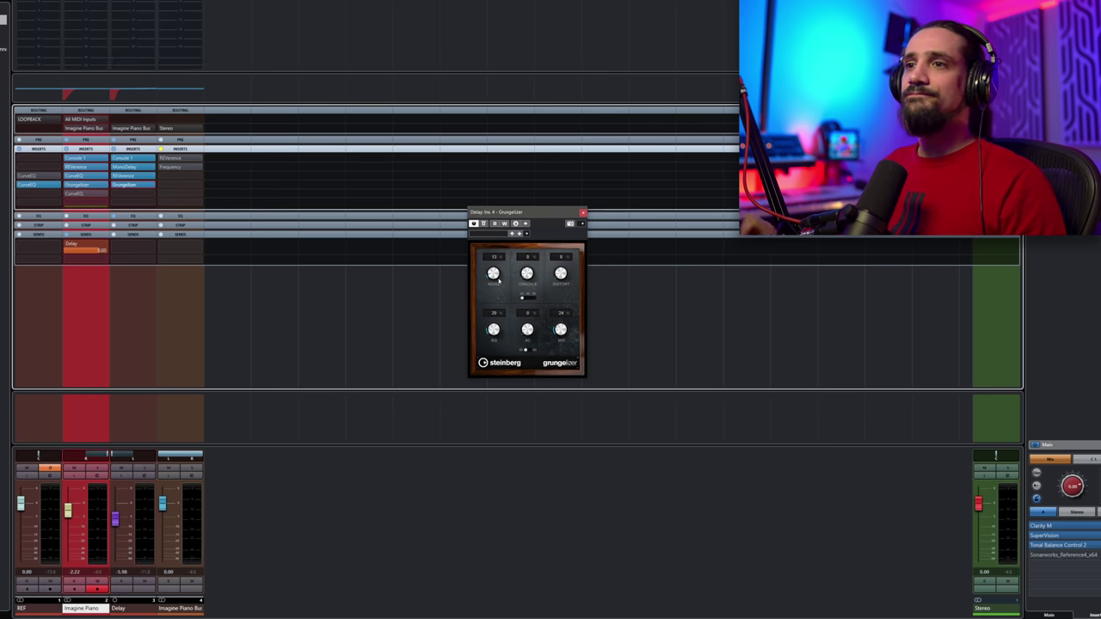
key("space")
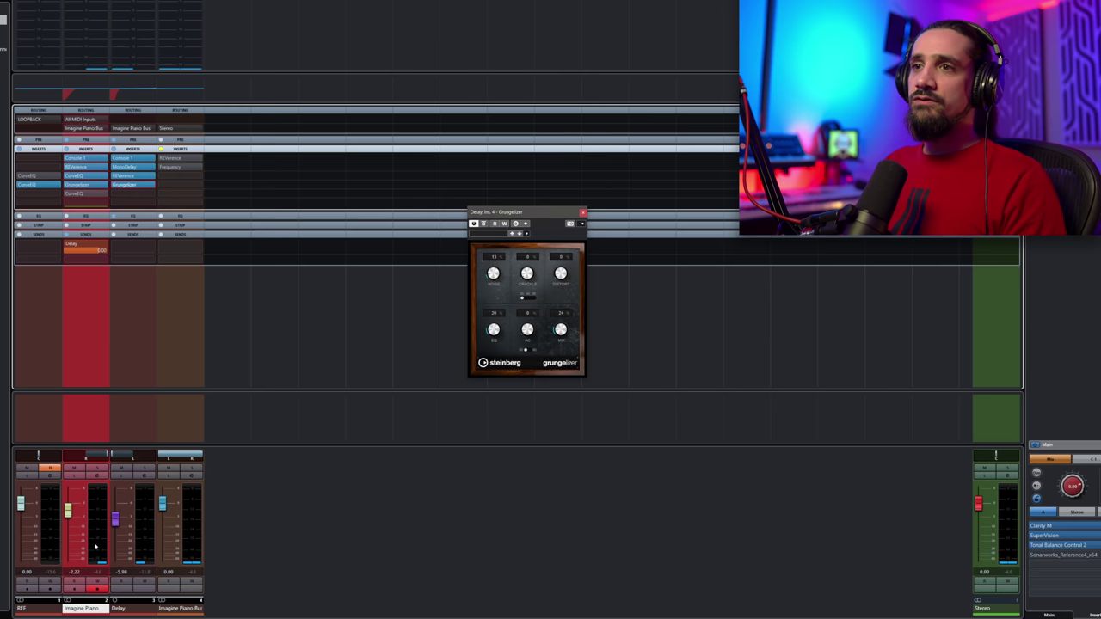
left_click(84, 608)
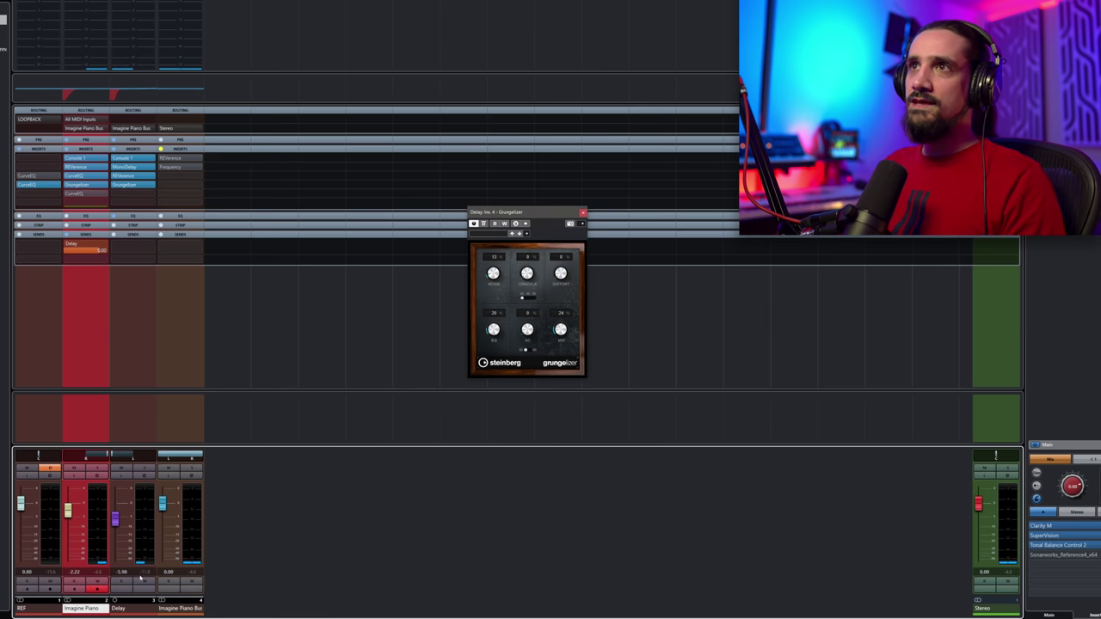
left_click(123, 608)
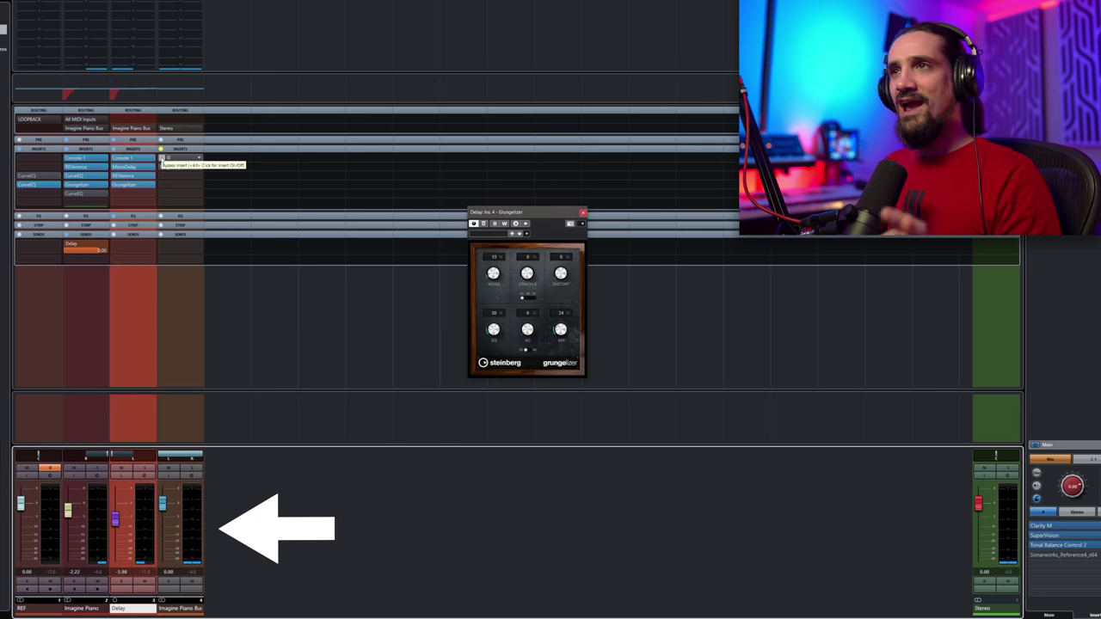
Activate and open REVerence on the Imagine Piano Bus, move its window aside and audition the Ny Studio A reverb
left_click(163, 181)
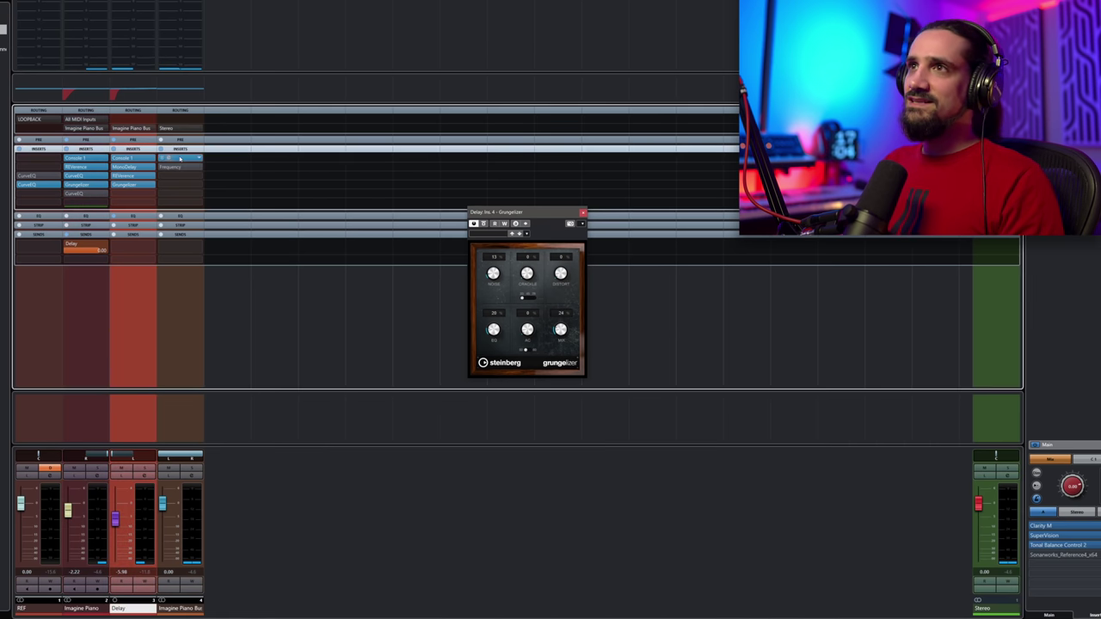
left_click(180, 158)
left_click_drag(481, 185, 370, 199)
key("space")
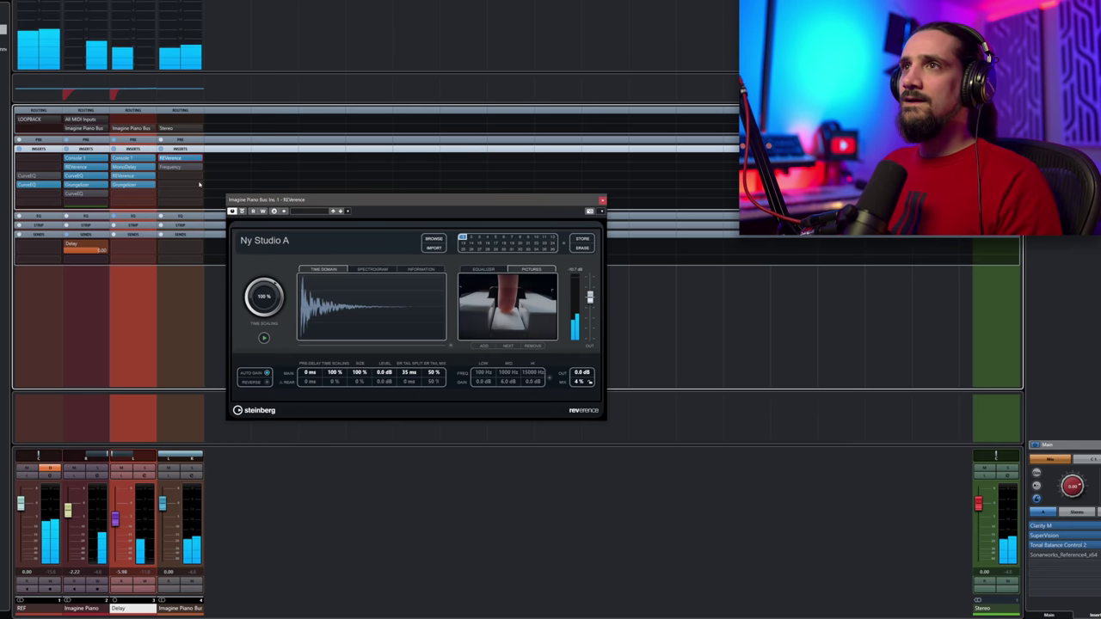
Activate and open Frequency on the Imagine Piano Bus and set band 1 to a Cut 12 filter at 47 Hz
left_click(181, 166)
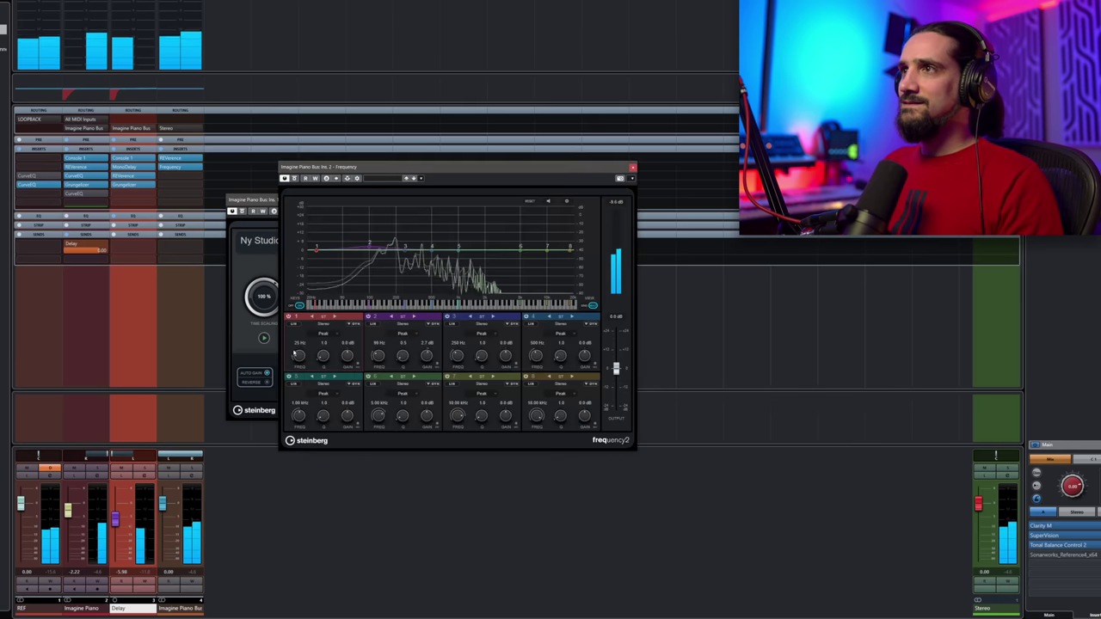
left_click_drag(407, 171, 351, 266)
left_click(267, 427)
left_click(272, 446)
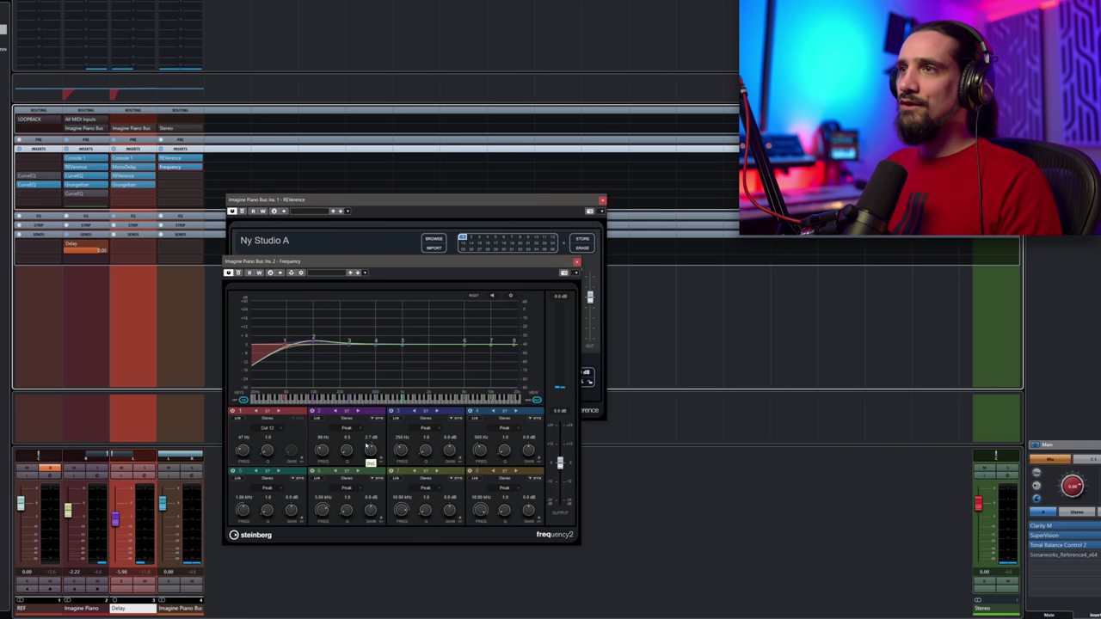
left_click_drag(313, 338, 315, 343)
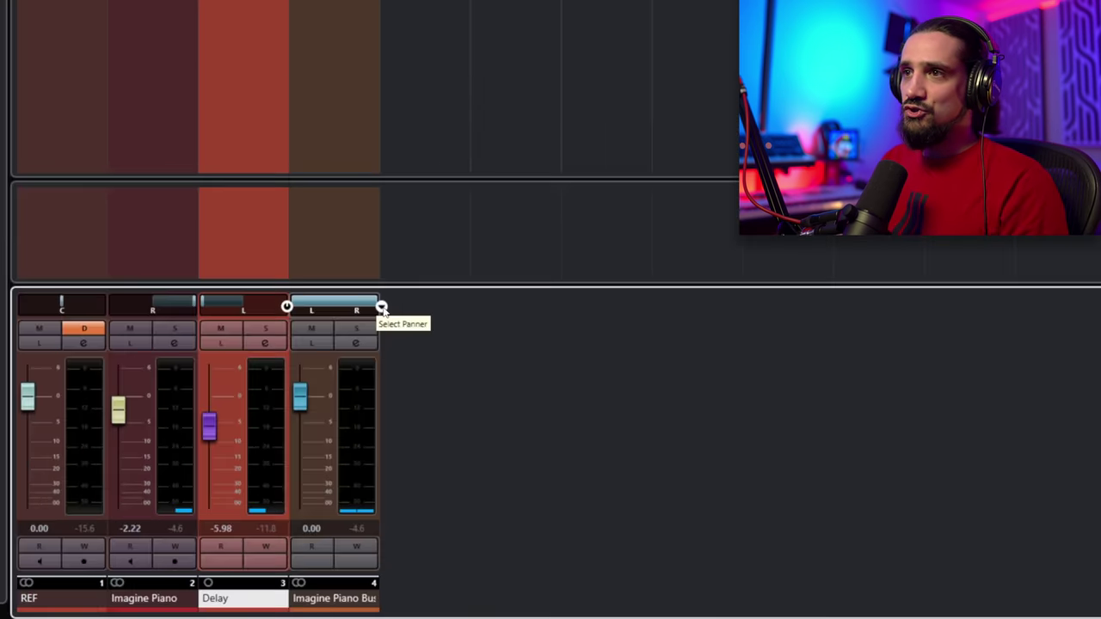
Try the Stereo Balance Panner on the Imagine Piano Bus at R29 and return to the Stereo Combined Panner
left_click(381, 308)
left_click(352, 320)
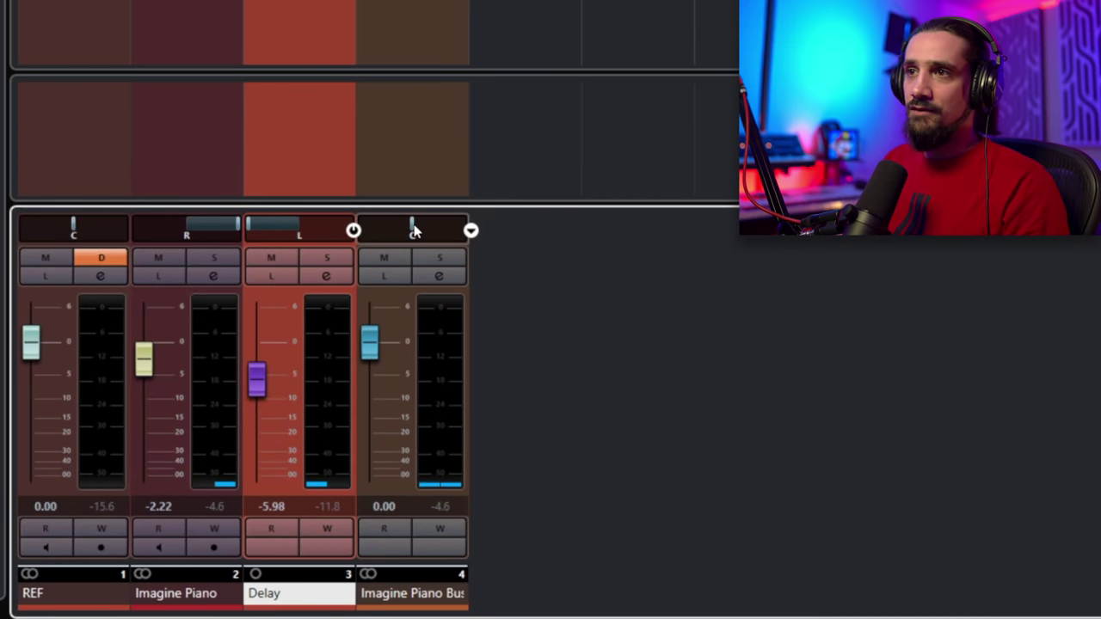
left_click_drag(398, 227, 429, 248)
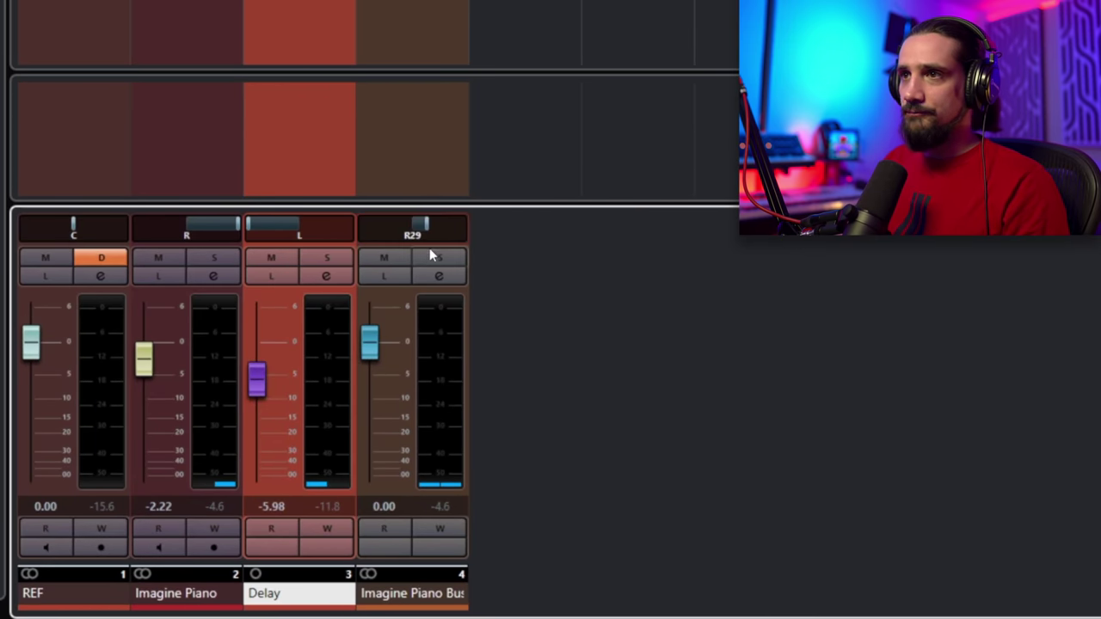
left_click(471, 231)
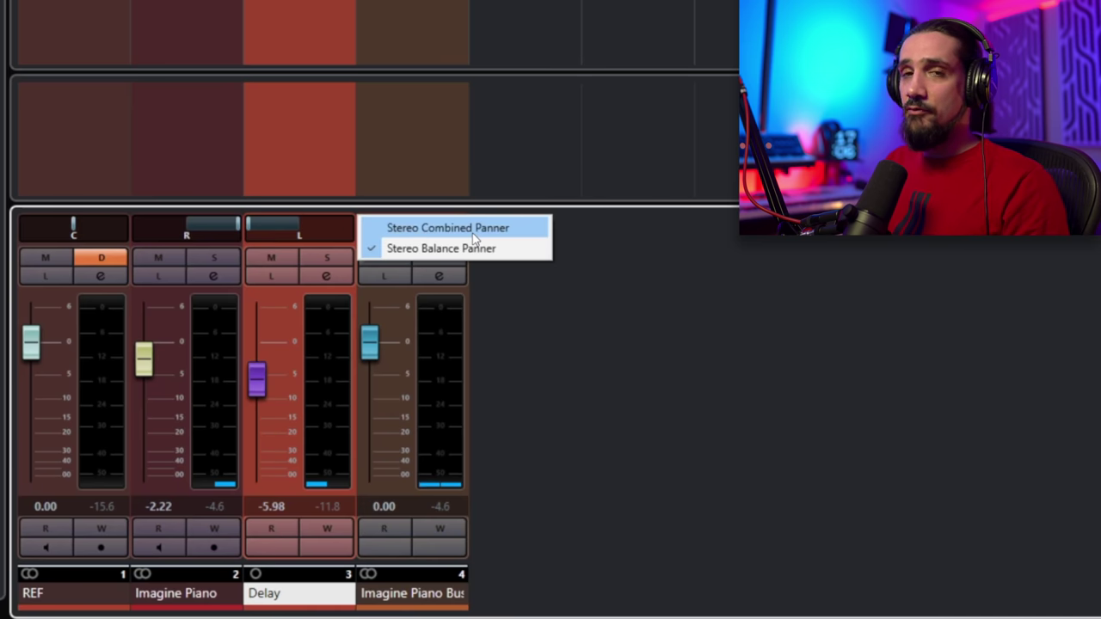
left_click(474, 232)
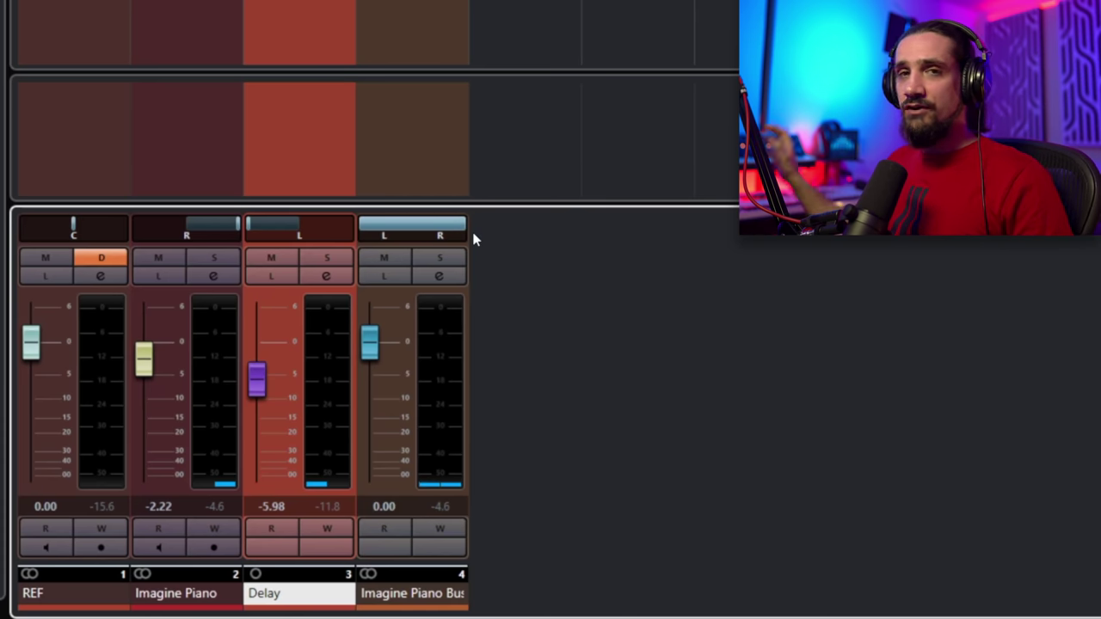
Set both sides of the Imagine Piano Bus combined panner to C, audition the piano and widen the panner again
double_click(383, 239)
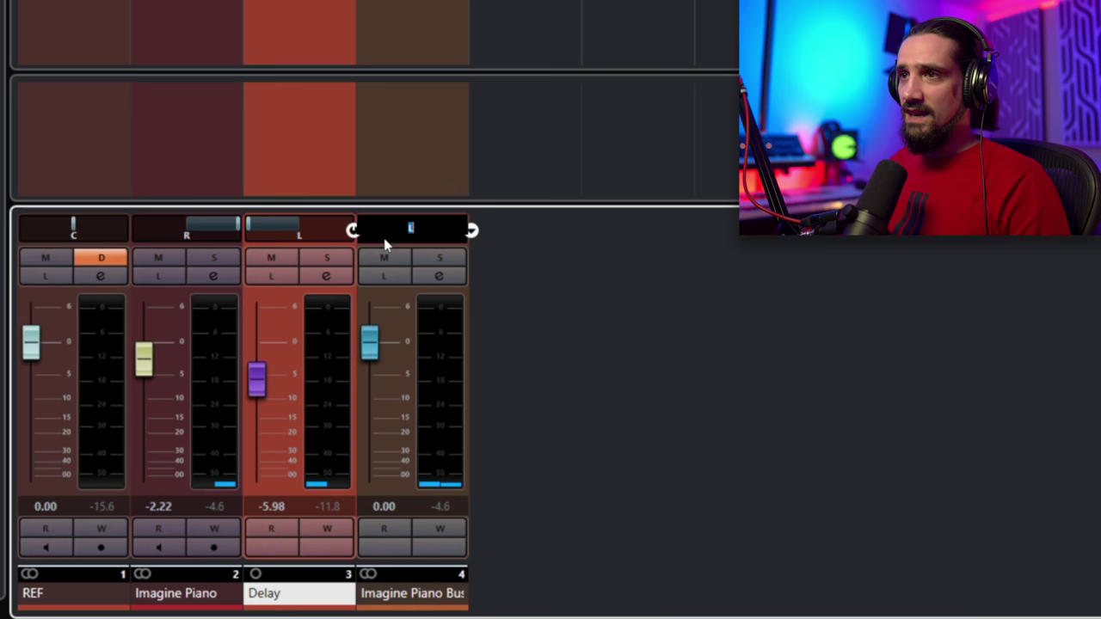
key("Return")
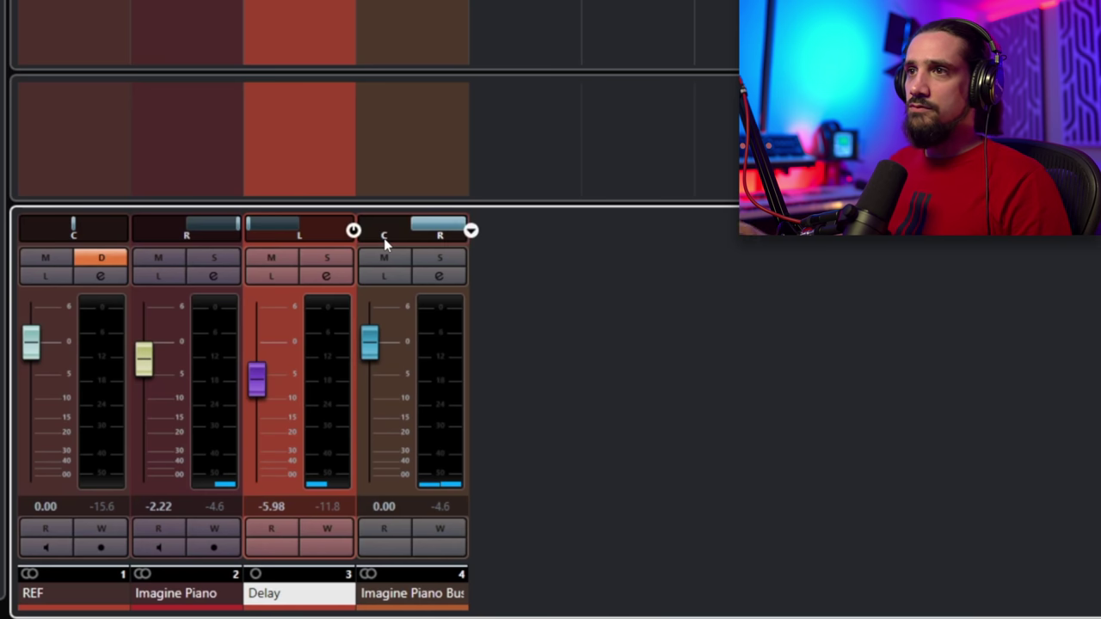
double_click(442, 227)
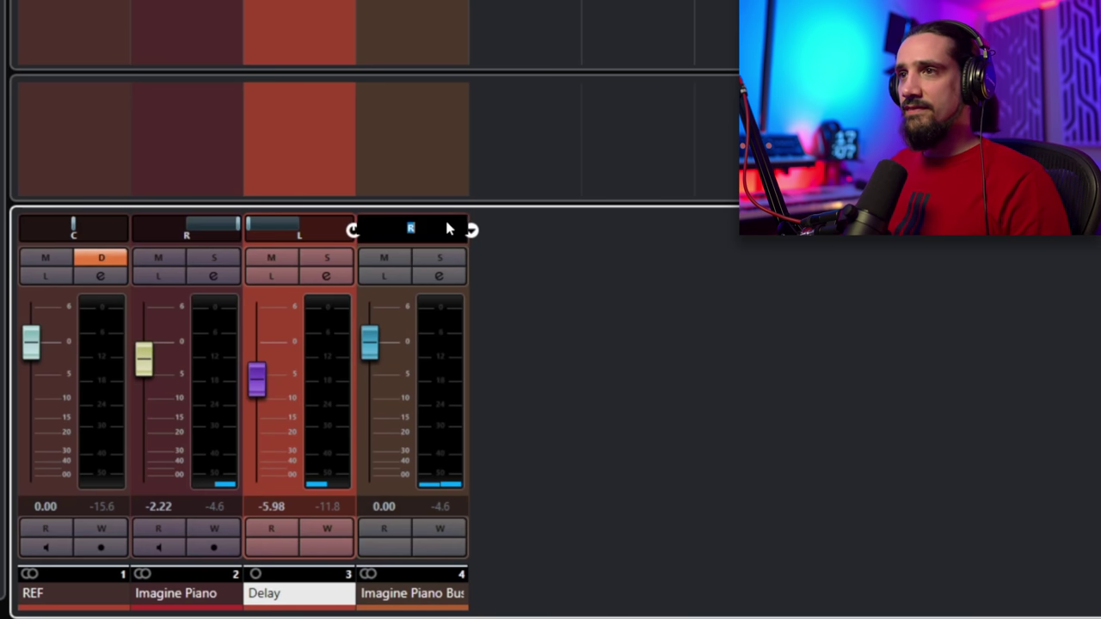
key("Return")
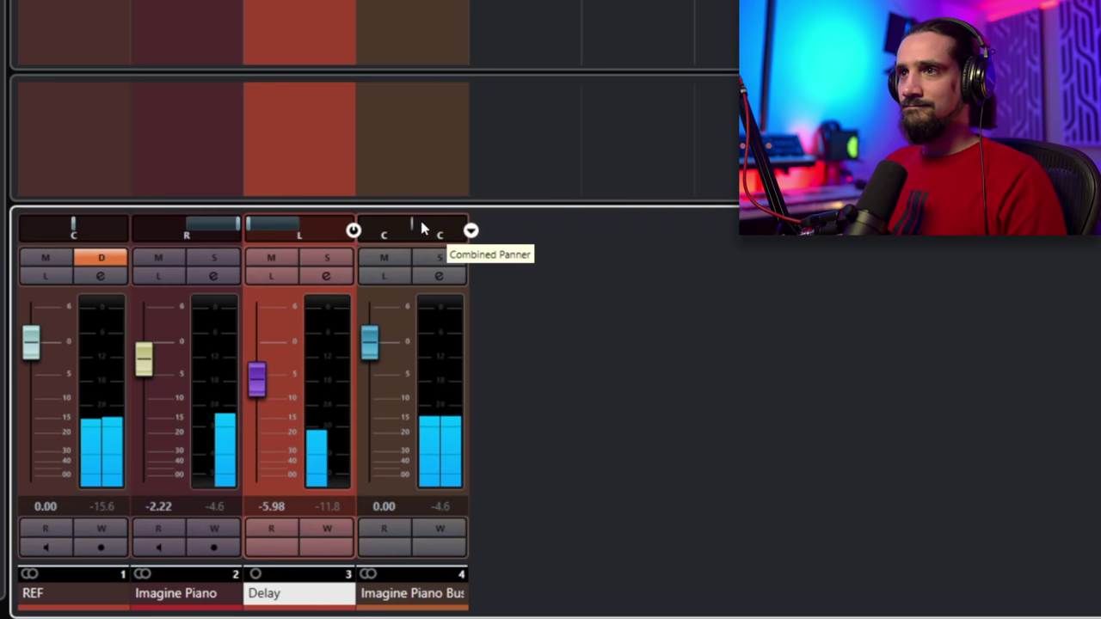
left_click_drag(421, 226, 354, 226)
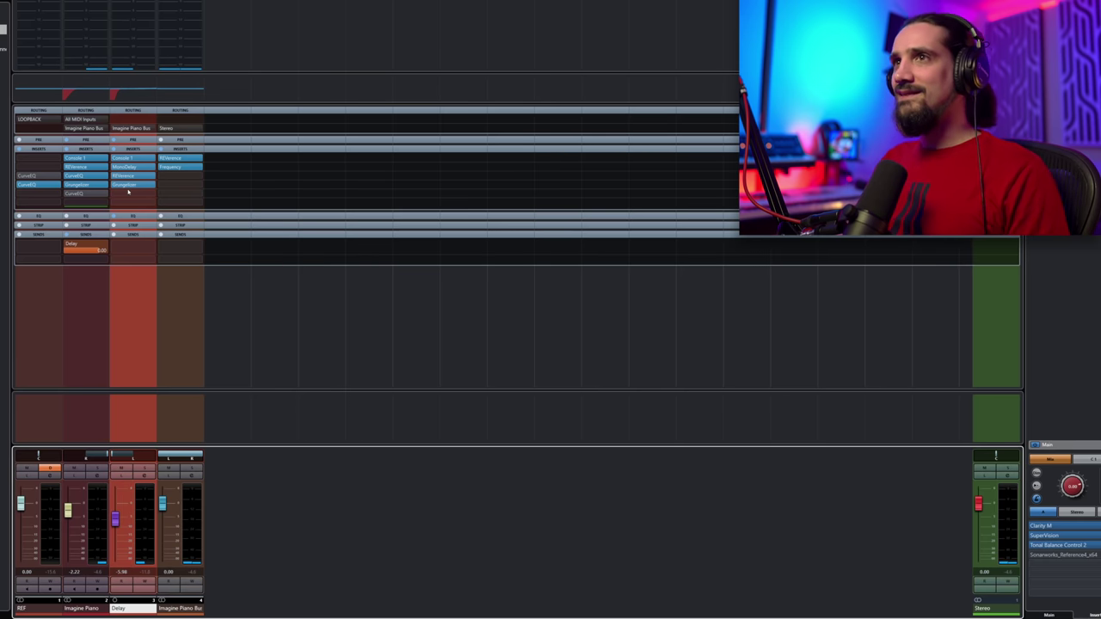
Review the MonoDelay settings on the Delay channel and close its window
left_click(129, 168)
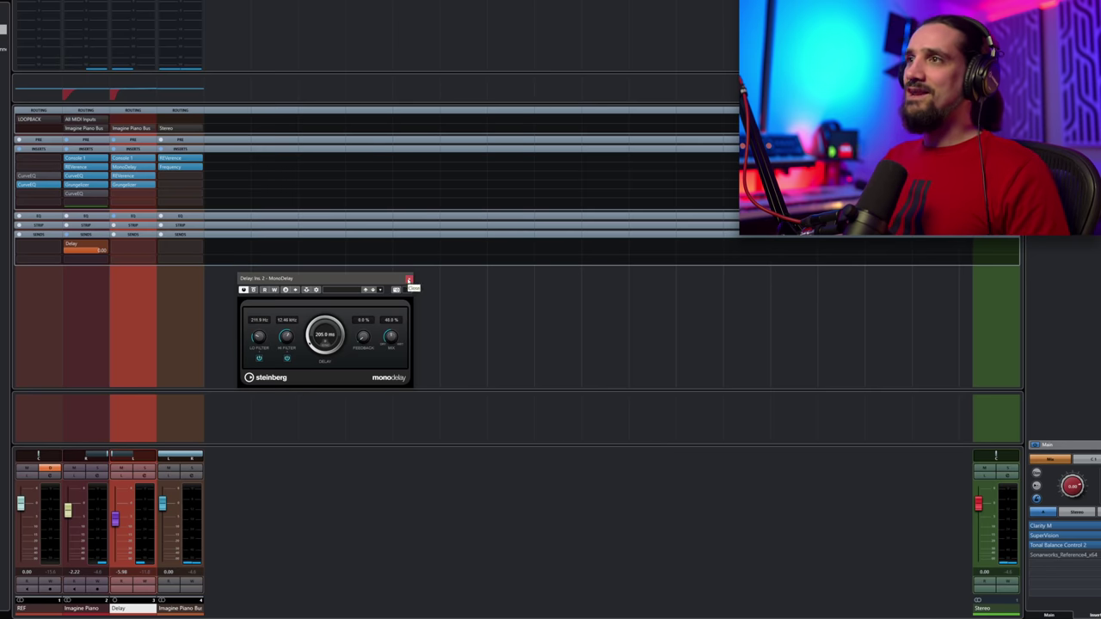
left_click(408, 279)
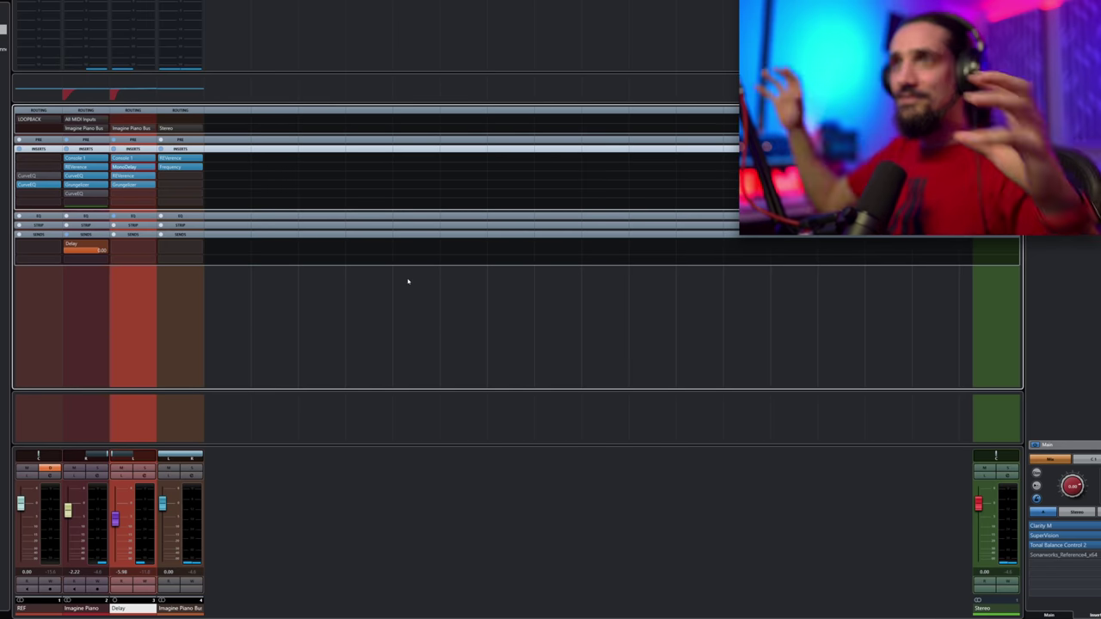